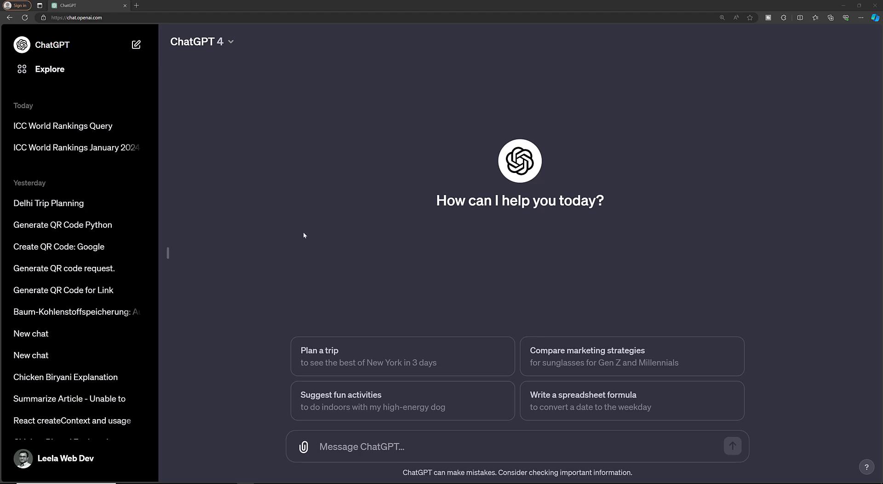
click(232, 45)
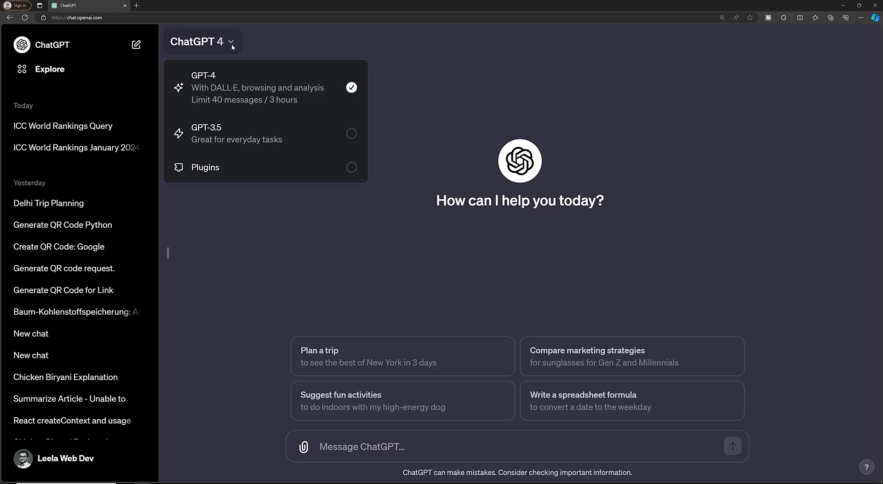
click(216, 140)
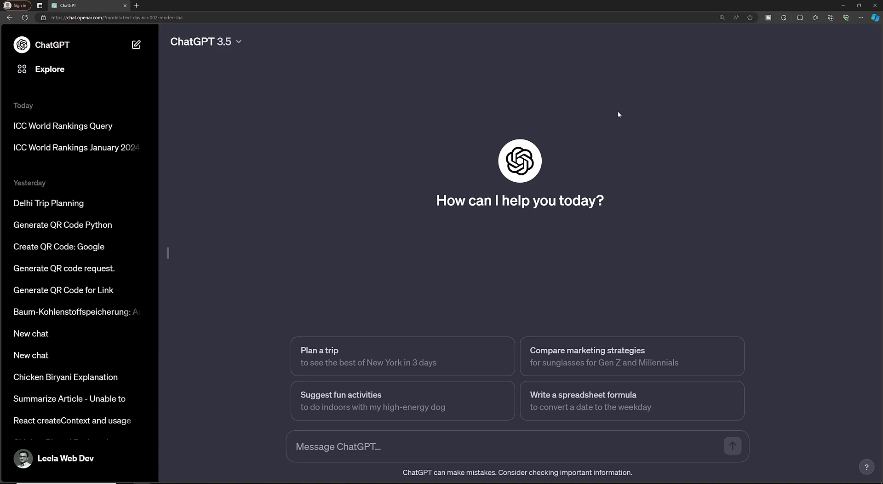
text(rov)
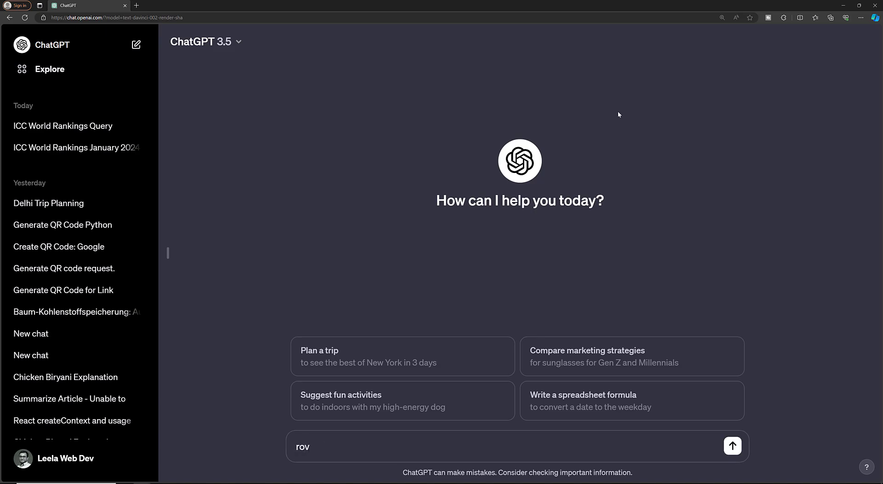
text(i)
key(BackSpace)
key(BackSpace)
key(BackSpace)
key(BackSpace)
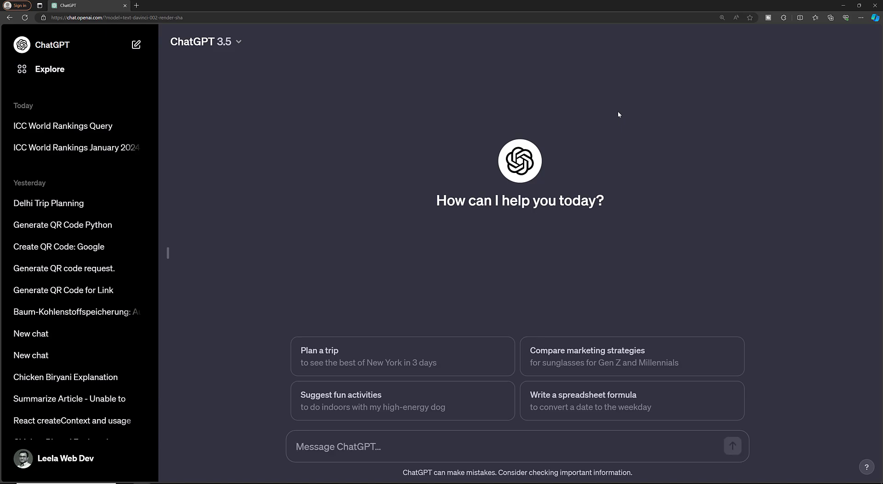
text(provide me the)
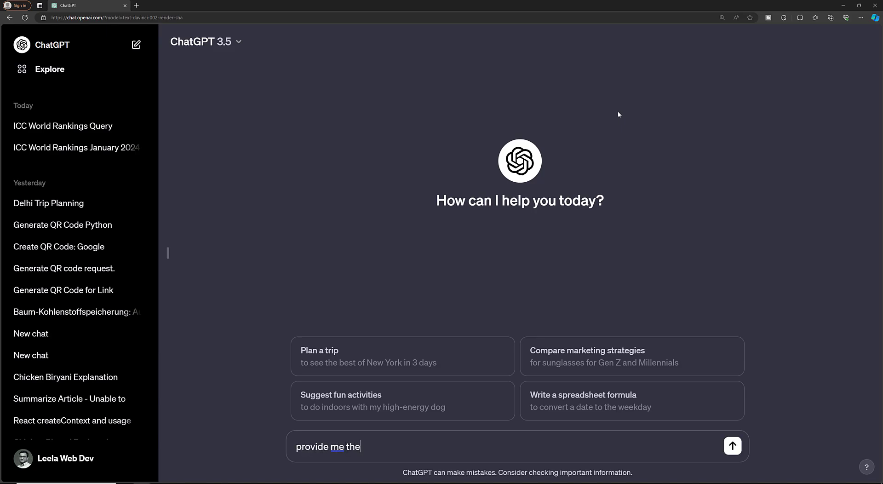
text( code for qrcode f)
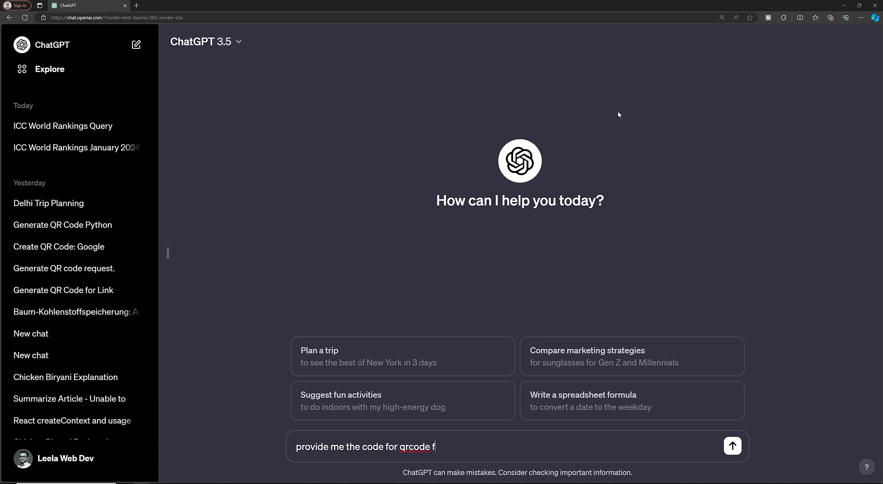
text(or link https://ww)
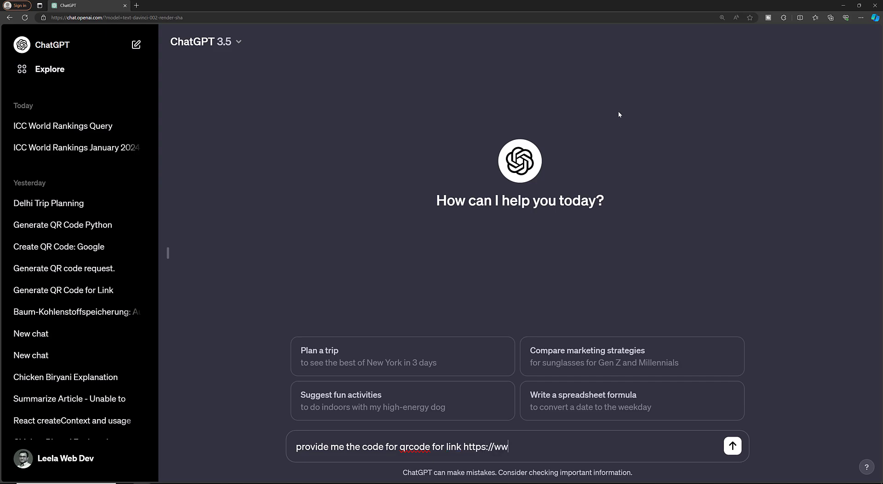
text(w.google.com)
key(Return)
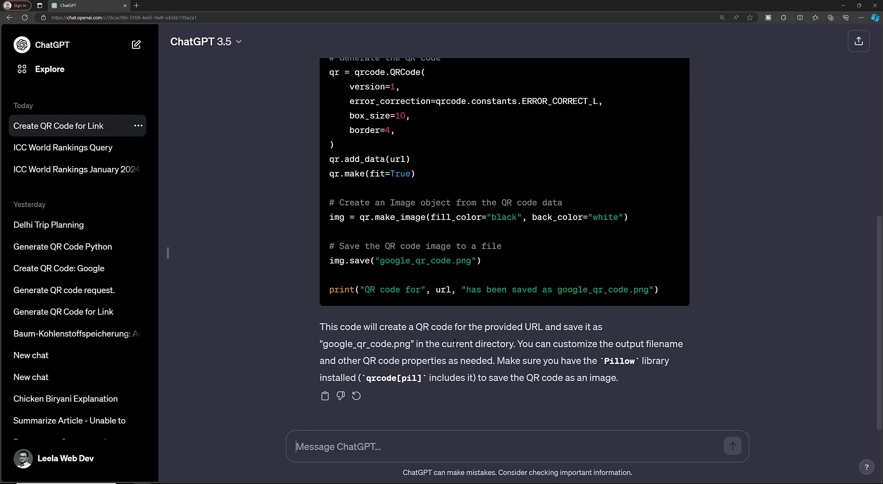
Step: Copy the QR code prompt from this chat and send it in a new GPT-4 chat
scroll(454, 341, up, 8)
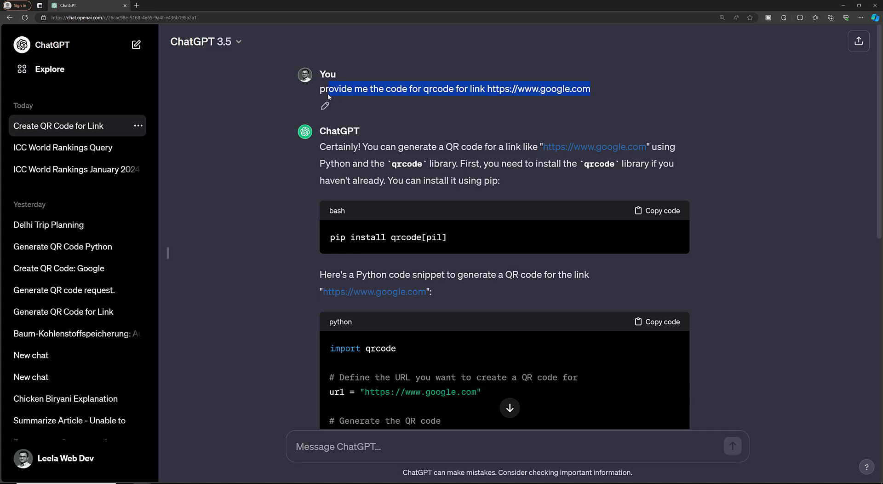
drag(328, 93, 319, 92)
key(ctrl+c)
click(239, 44)
click(199, 89)
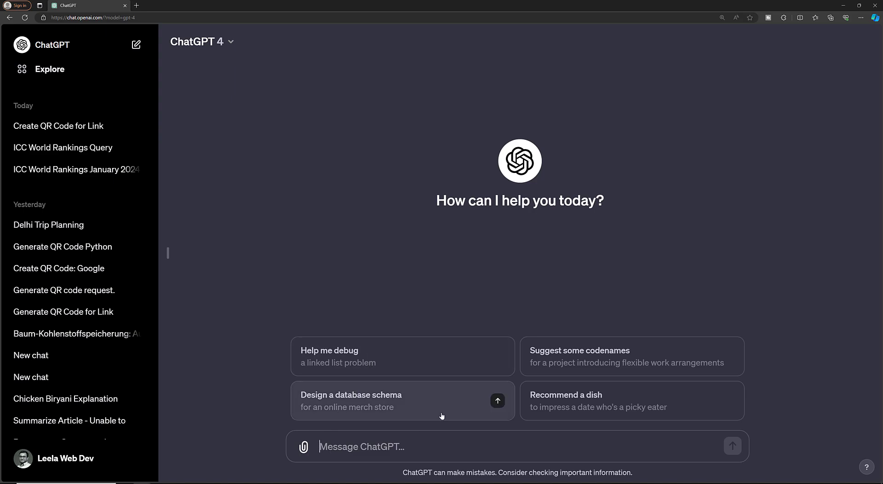
key(ctrl+v)
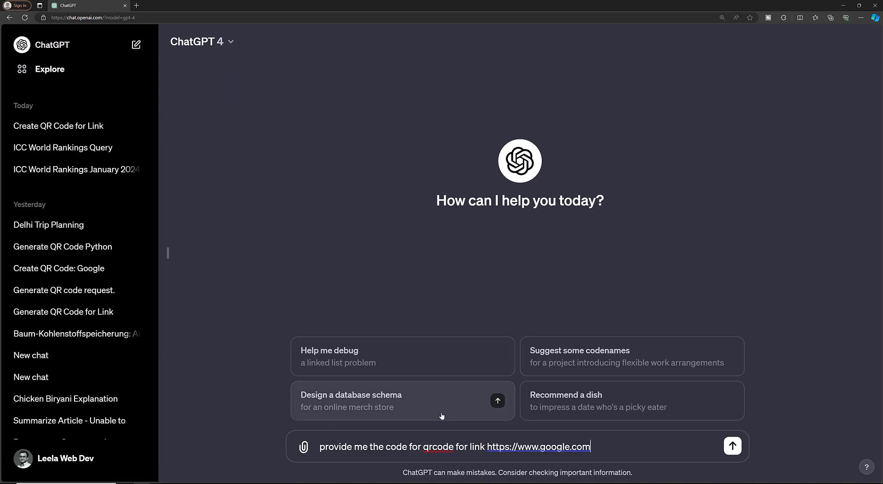
key(Return)
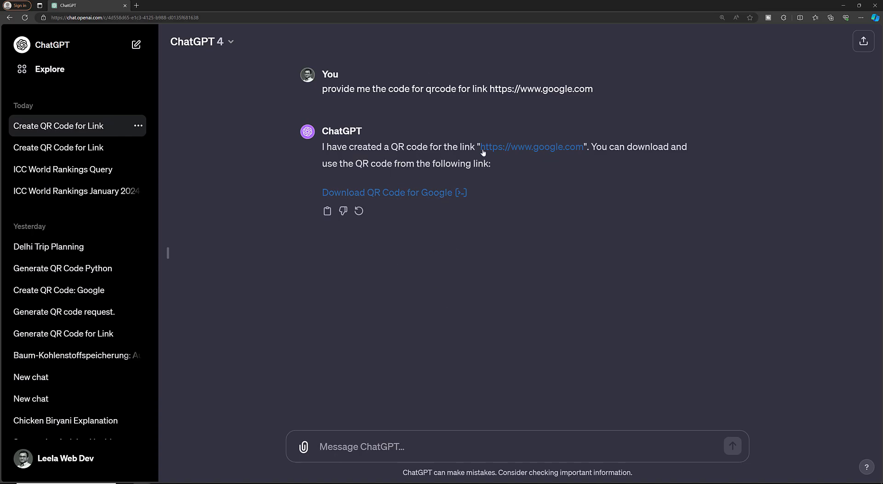
click(327, 106)
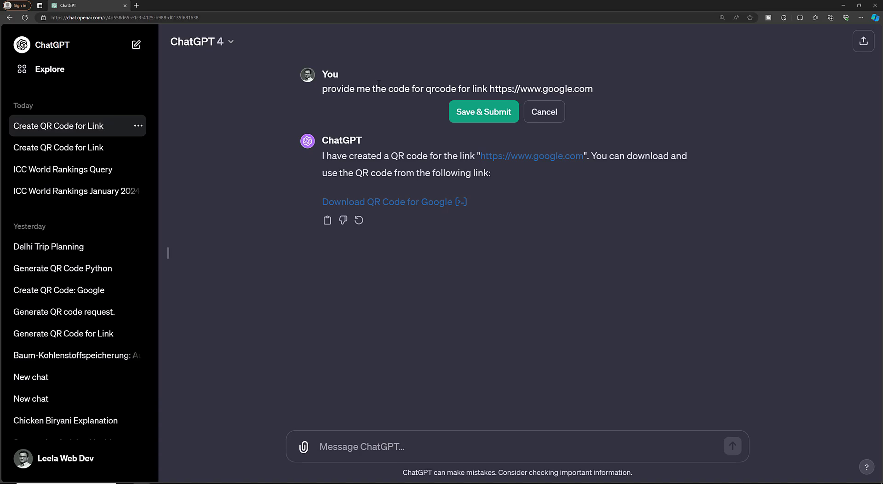
drag(388, 92, 422, 88)
key(BackSpace)
key(Return)
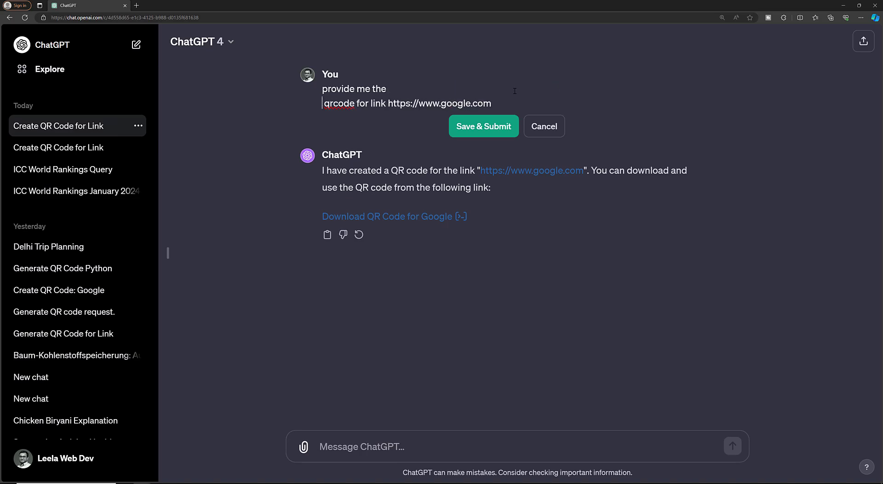
key(BackSpace)
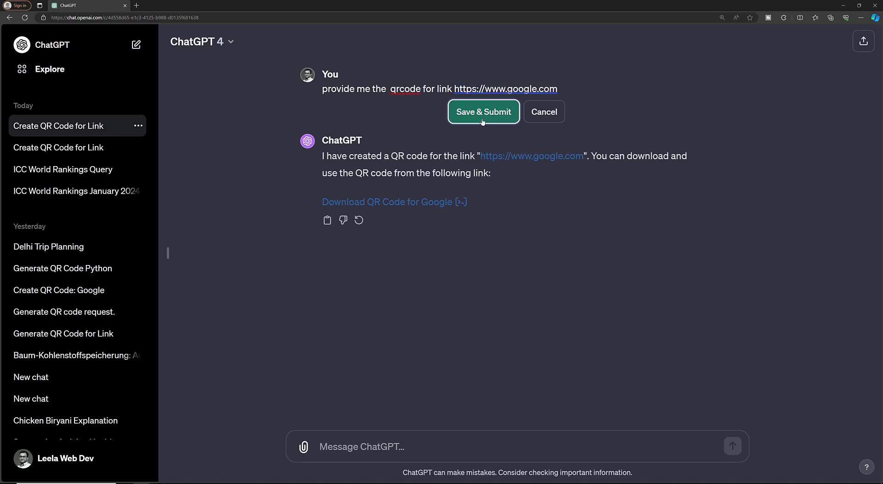
click(484, 115)
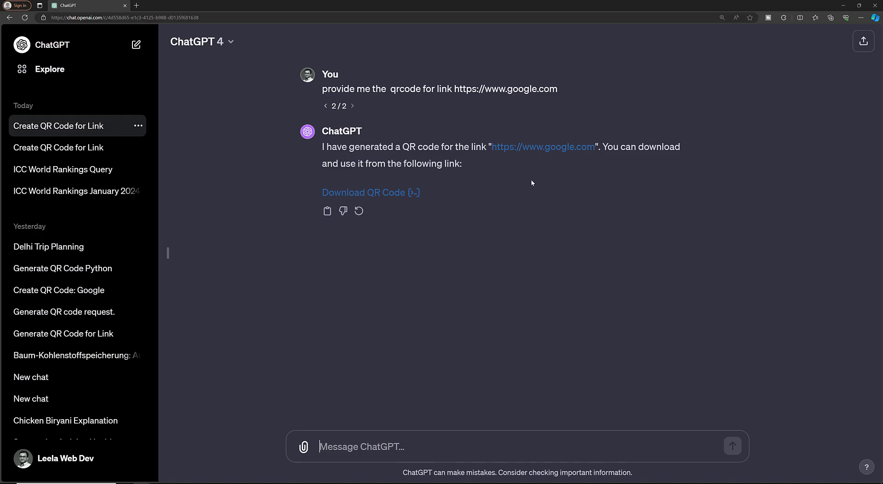
click(397, 193)
Step: Open yesterday's "Generate QR Code for Link" chat and examine the QR code image and the answer below it
click(63, 333)
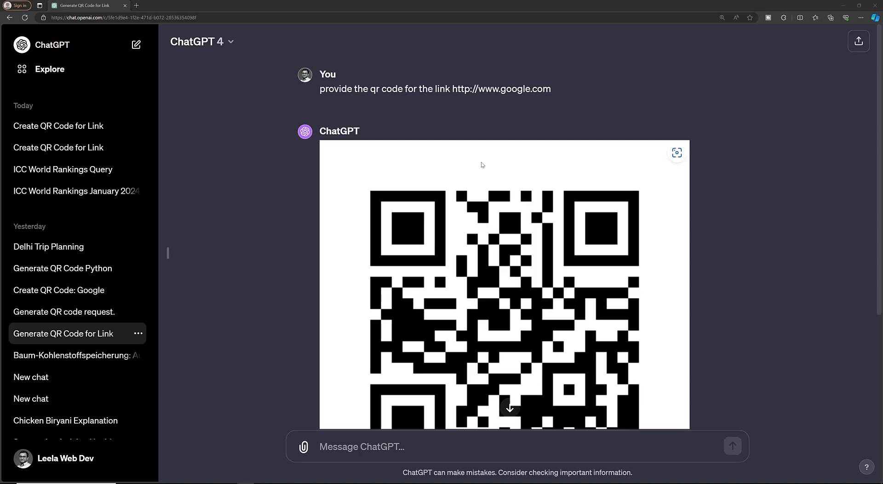
mouse_move(507, 167)
mouse_move(354, 99)
scroll(410, 221, down, 3)
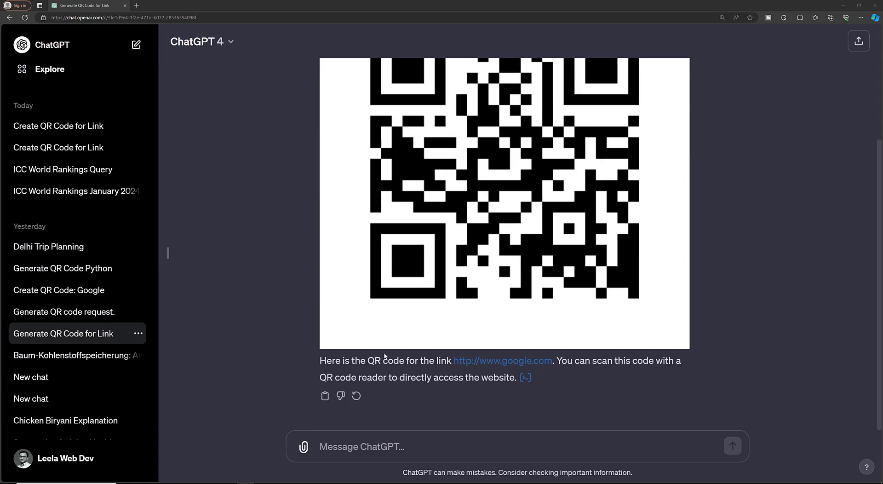
scroll(399, 374, up, 3)
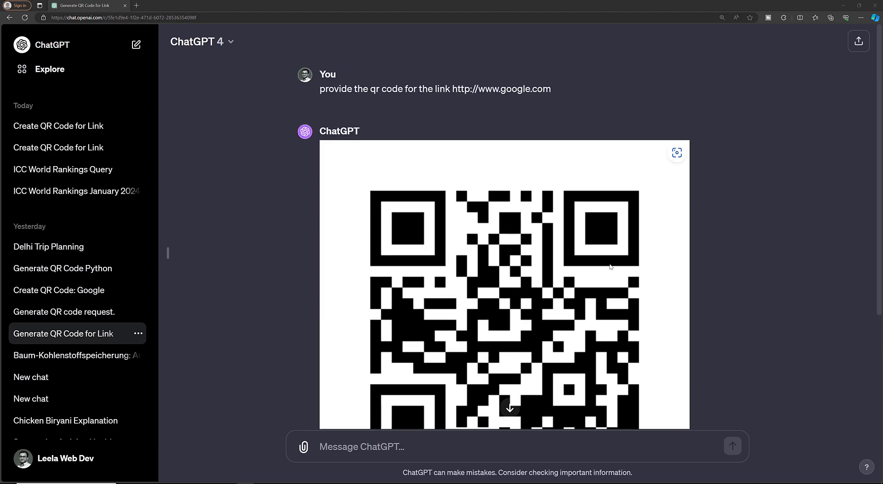
scroll(561, 284, down, 3)
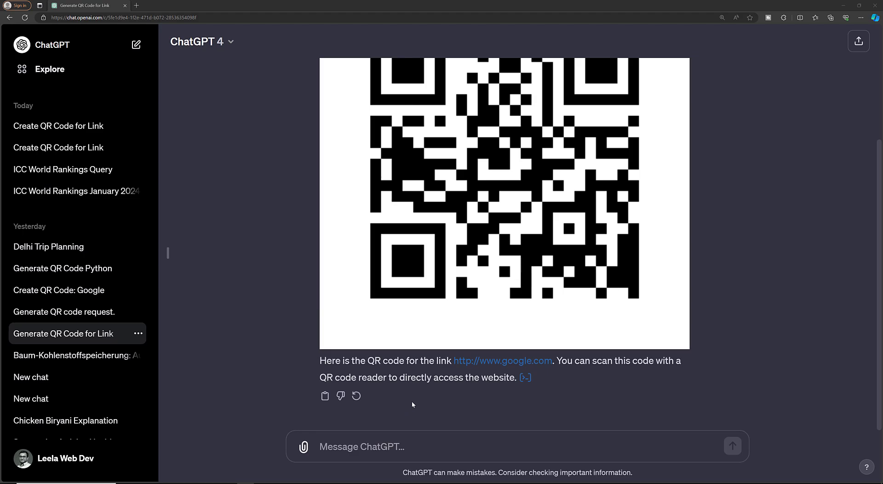
scroll(414, 397, up, 3)
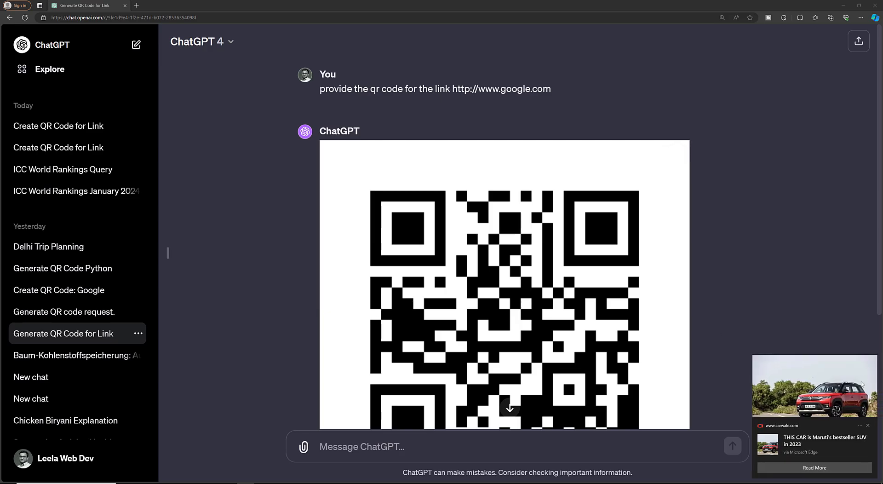
click(868, 425)
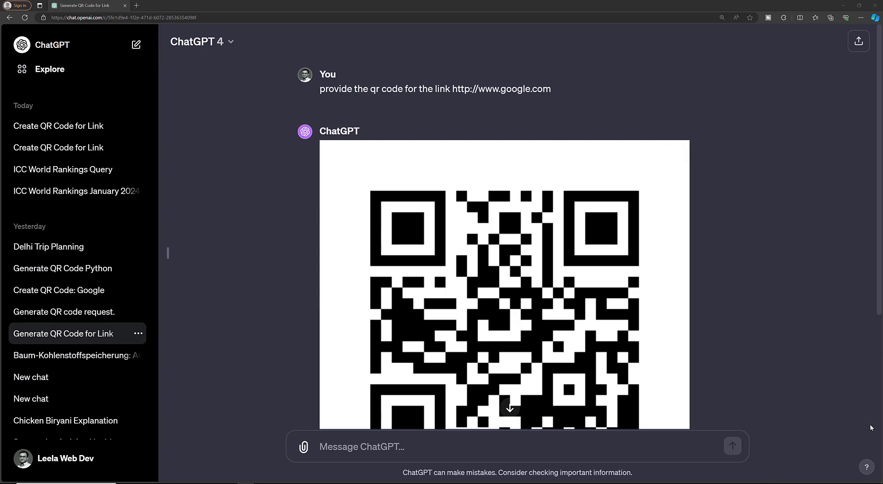
Step: Start a new chat with GPT-3.5, switch it back to GPT-4 and look through the model options
click(183, 42)
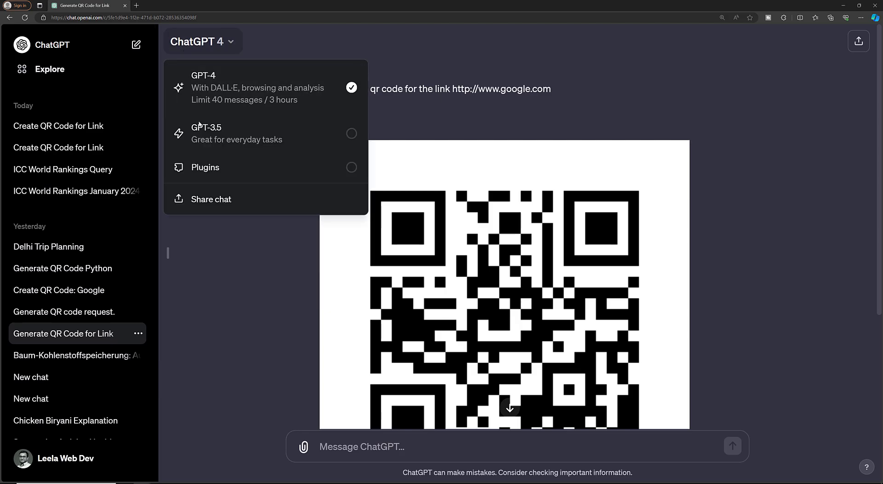
click(200, 127)
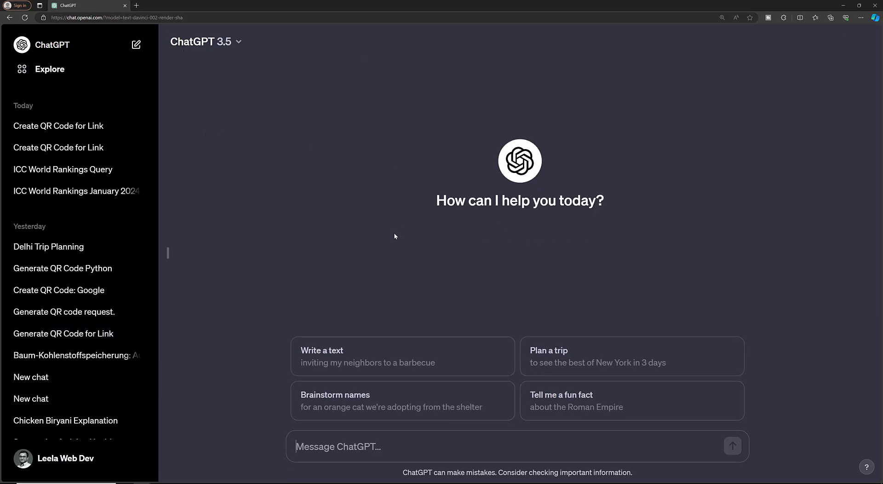
click(244, 41)
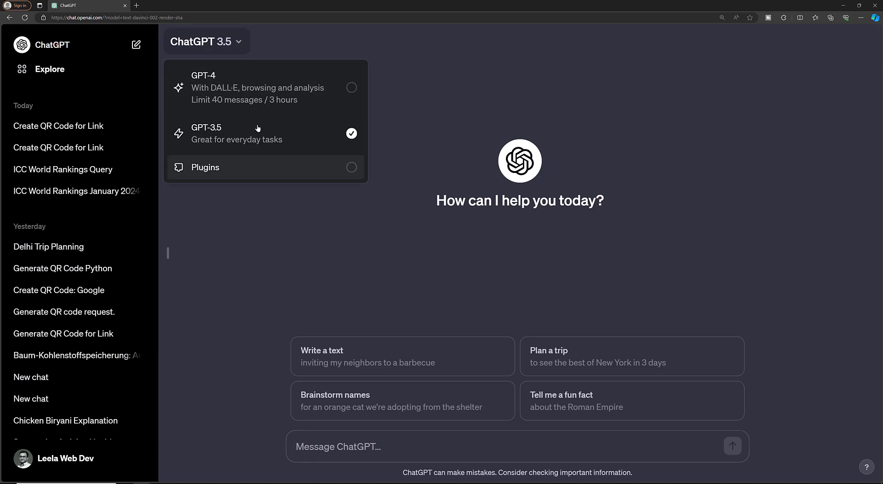
click(233, 91)
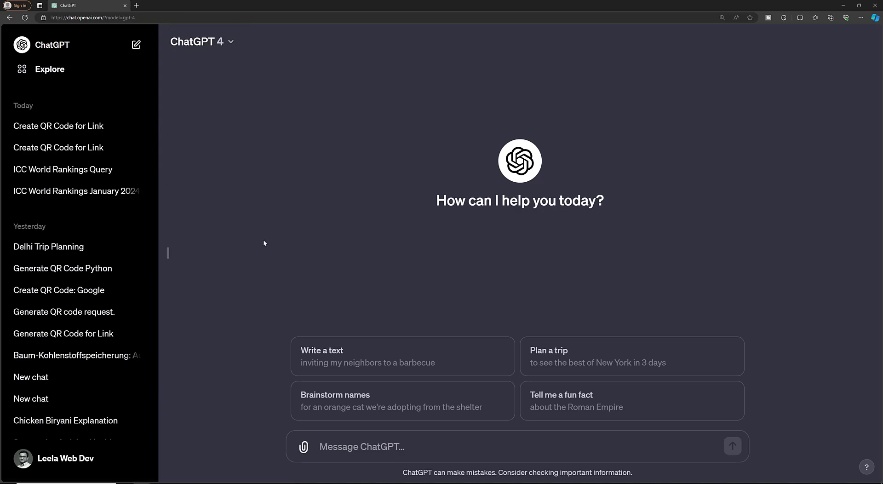
click(211, 44)
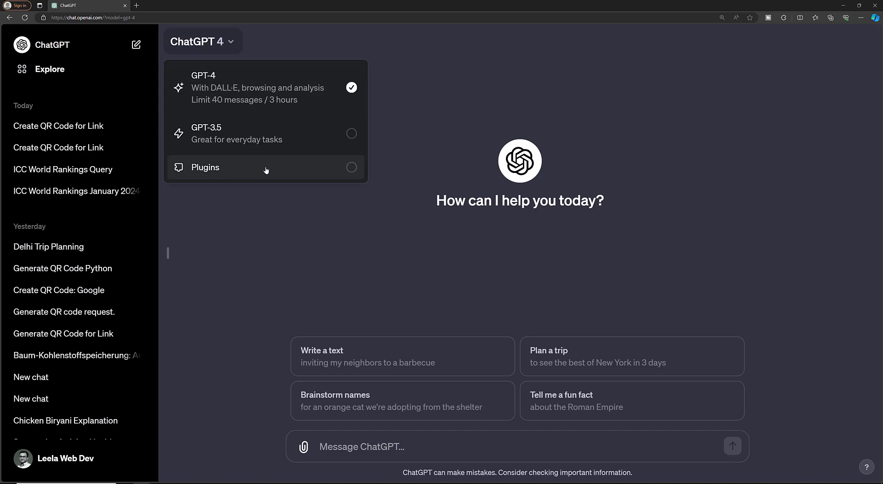
click(221, 379)
Step: Check the Plugins option under the beta features in the settings and close them
click(36, 463)
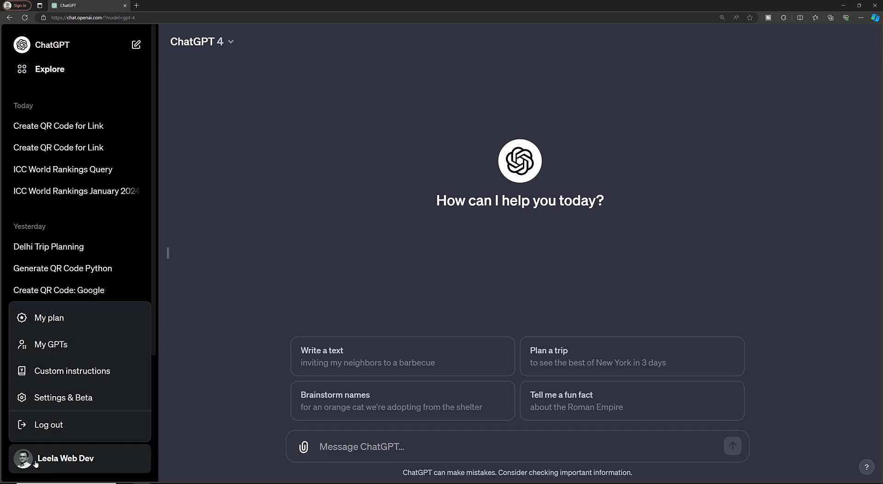
click(57, 400)
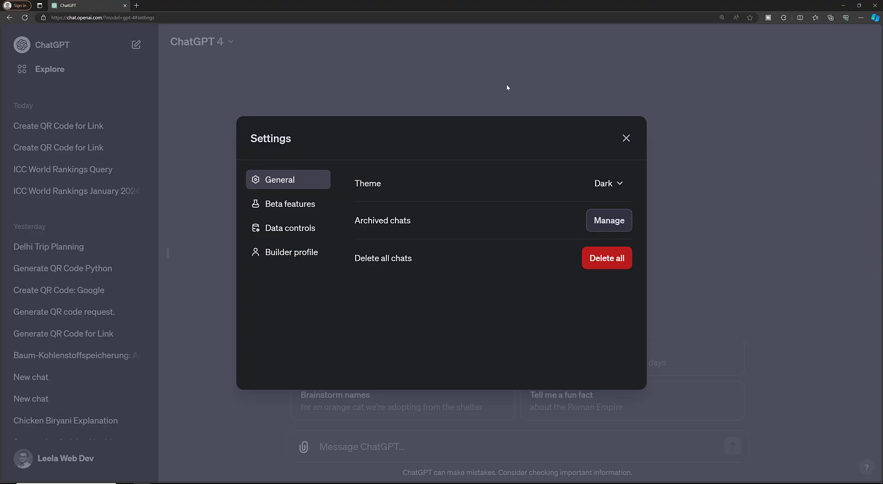
click(302, 205)
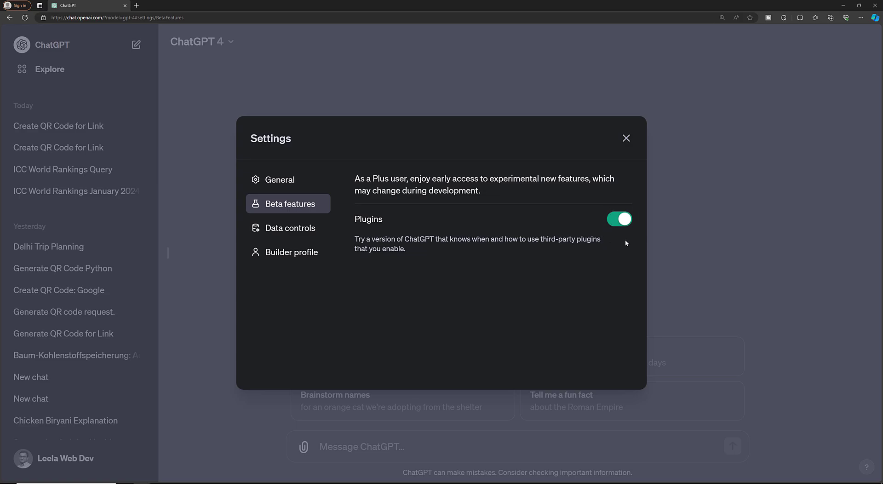
click(625, 138)
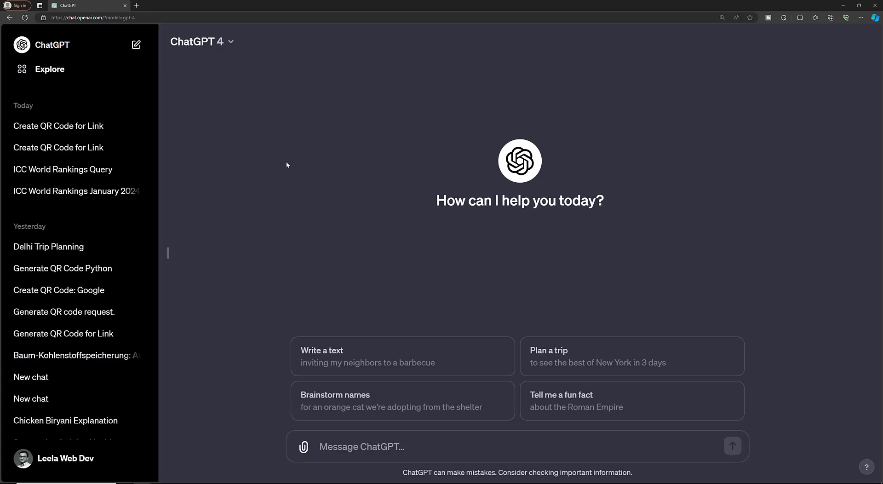
Step: Switch the chat model to Plugins and open the plugin store with its search field ready for input
click(216, 42)
click(217, 172)
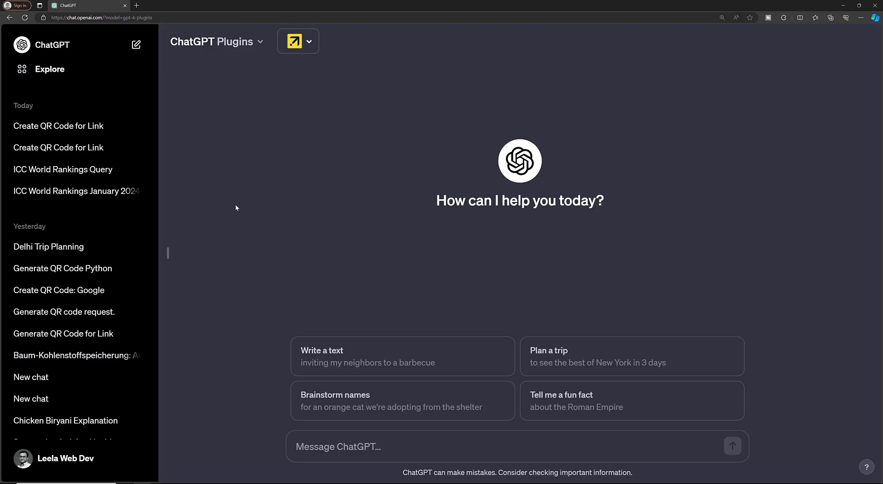
click(305, 53)
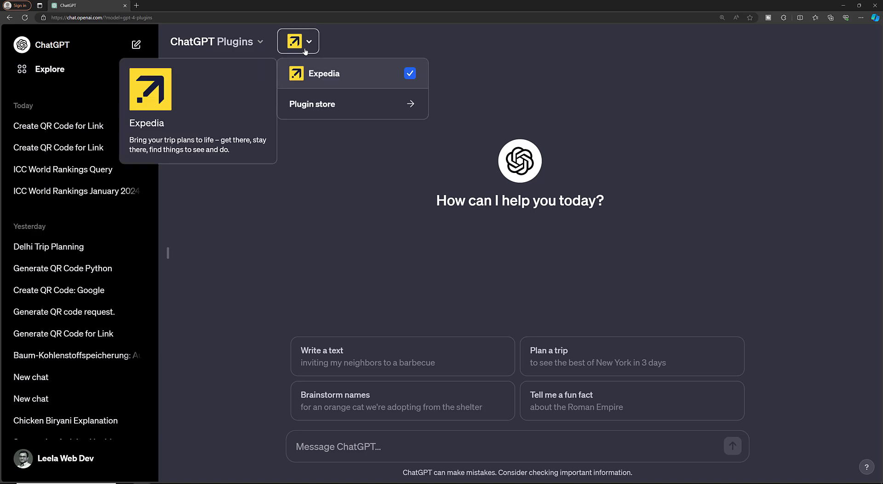
click(317, 106)
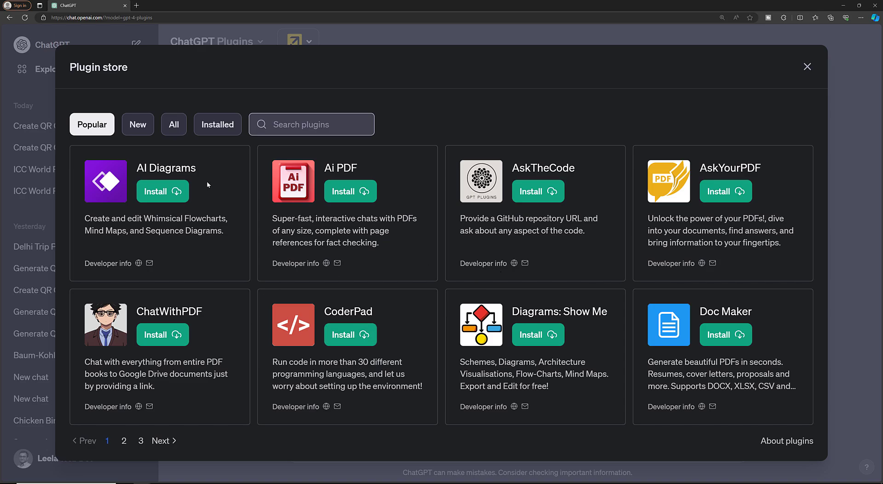
click(285, 126)
click(805, 34)
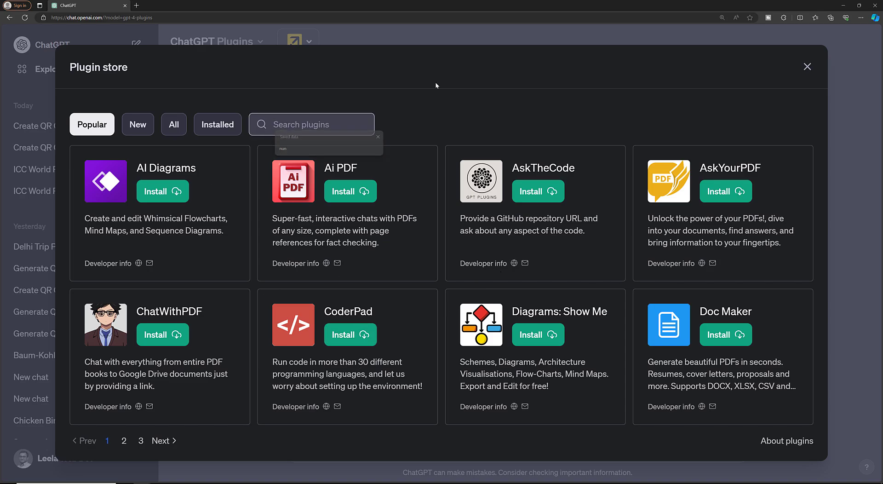
Step: Search the plugin store for "expedia", uninstall the Expedia plugin and install it again
click(295, 122)
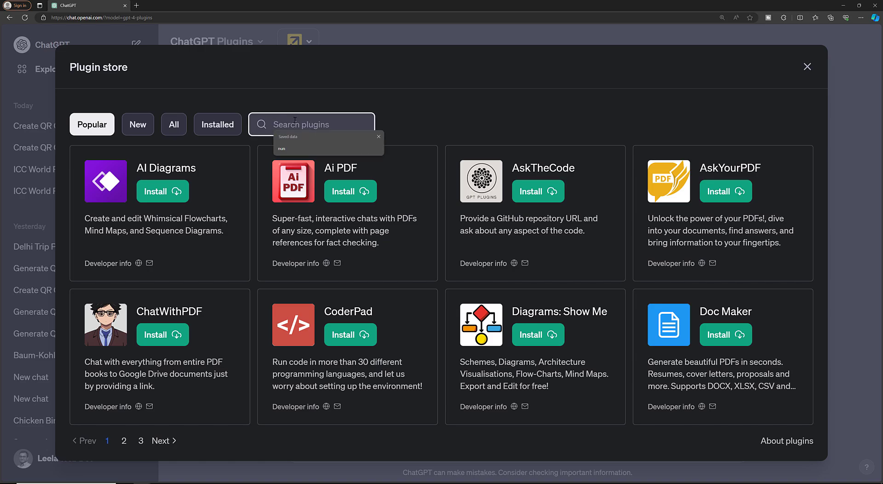
text(expedia)
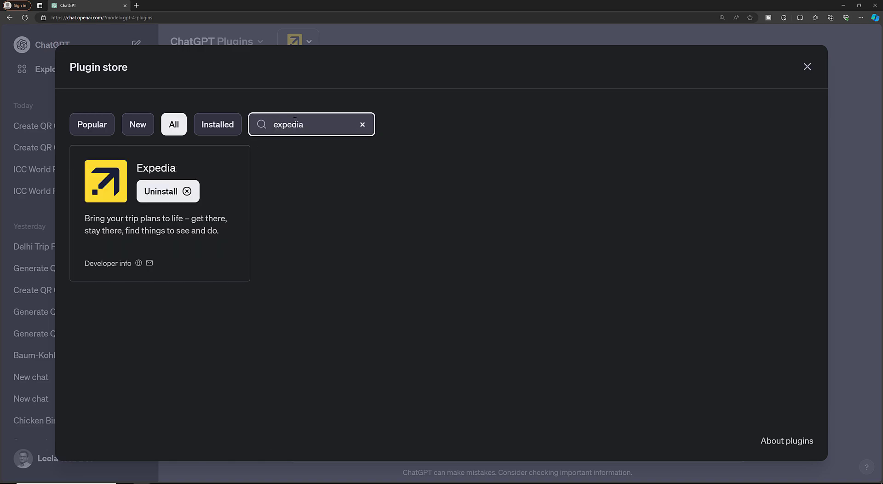
click(162, 192)
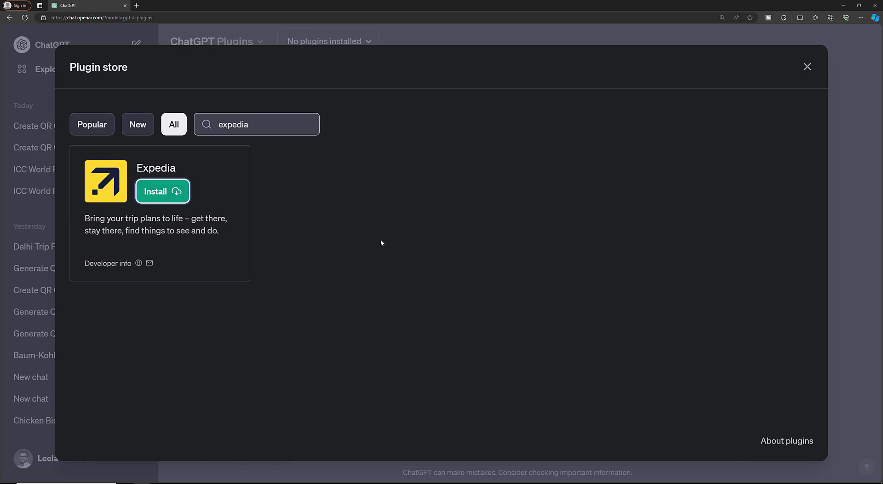
click(156, 193)
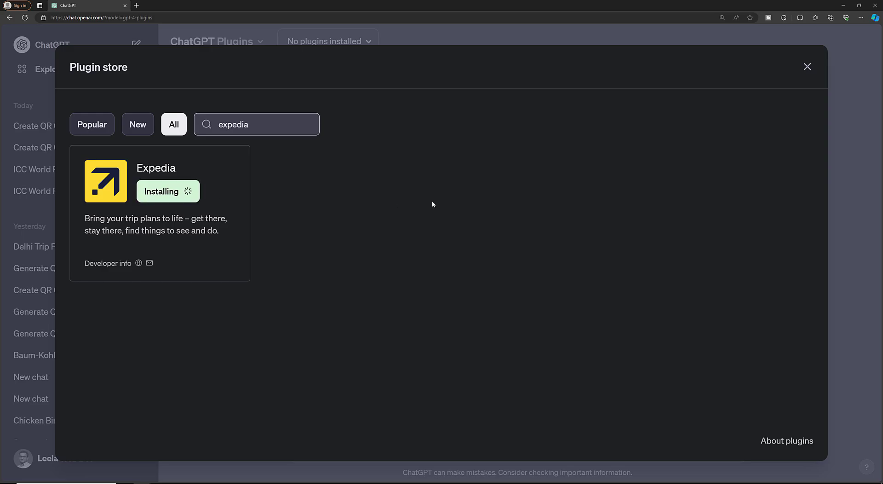
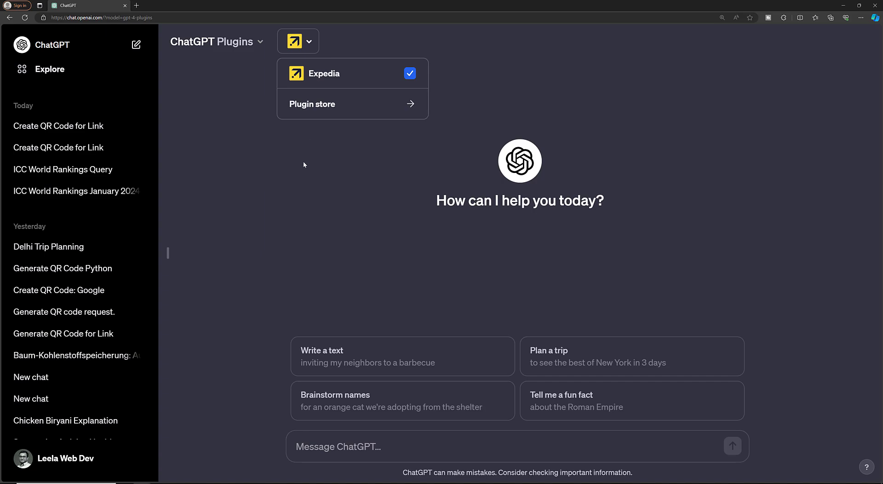
Step: Choose Plugins as the chat model again and check the Expedia entry in the list of enabled plugins
click(225, 41)
click(228, 172)
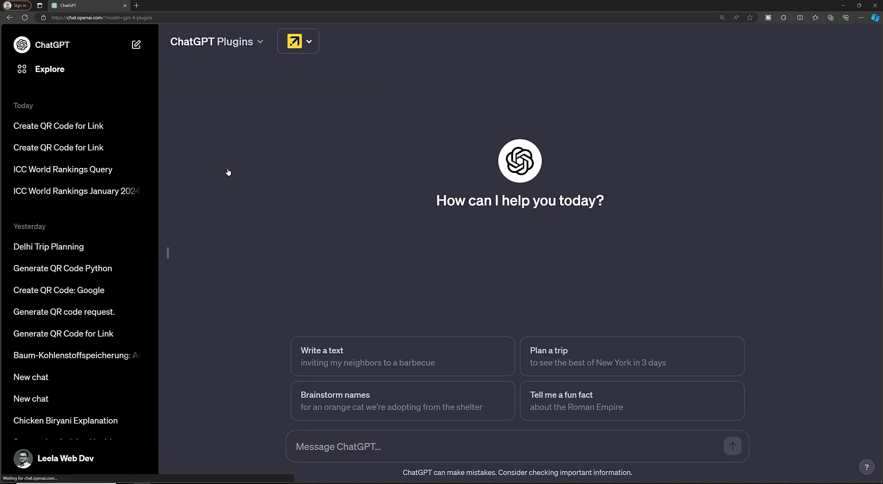
click(298, 41)
mouse_move(317, 83)
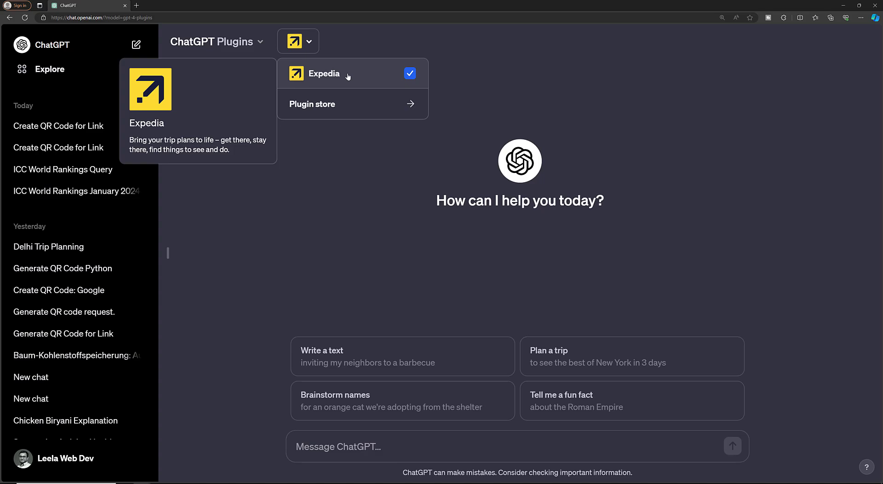
click(307, 94)
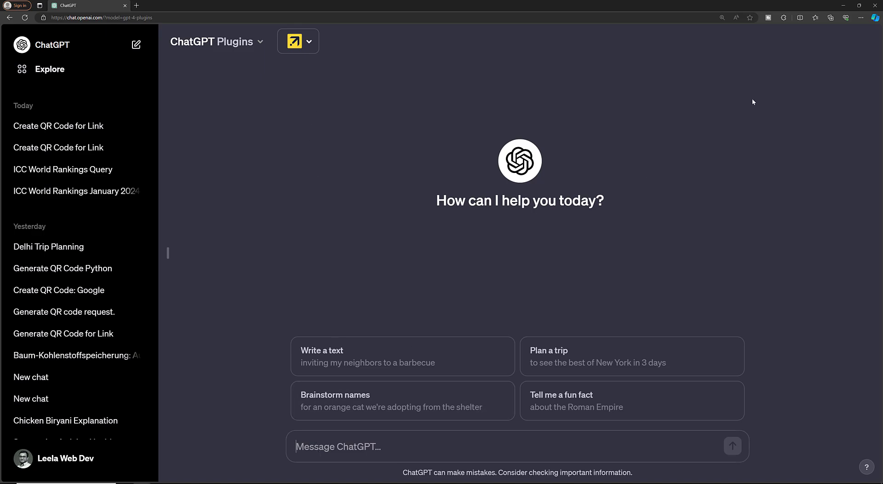
Step: Start a message "I live in hyderabad. I want to fly to new delhi on January 14th 2024."
text(I liv)
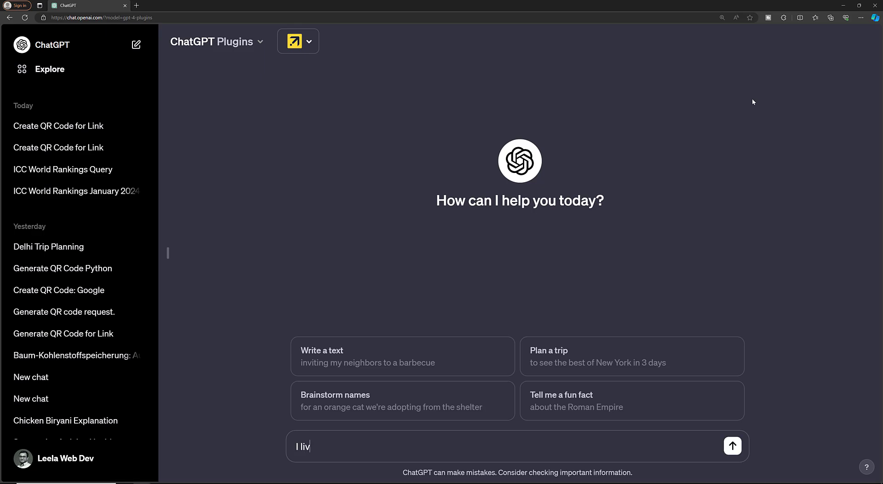
text(e in hyderabad. I want to f)
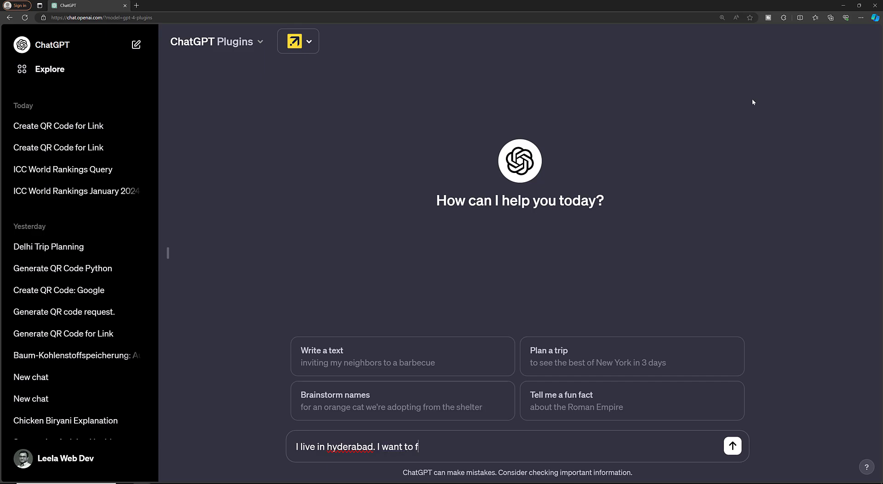
text(ly to new delhi on Jan)
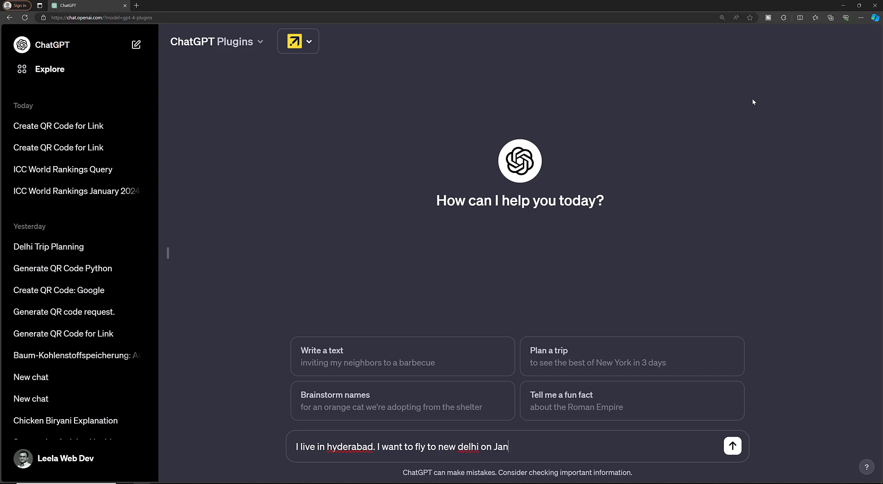
text(uar)
key(BackSpace)
key(BackSpace)
key(BackSpace)
key(BackSpace)
text(nuary 14th 2024. I will s)
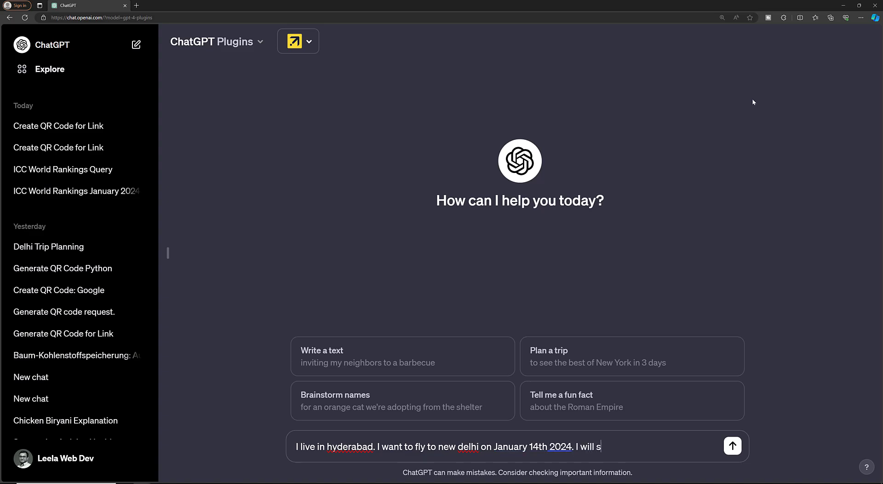
Step: Add "I will stay upto 7 days. It should be a direct flight." to the message, correcting the misspelled "upto"
text(tay)
key(BackSpace)
text(at)
key(BackSpace)
text(ptp 7 days. It should b)
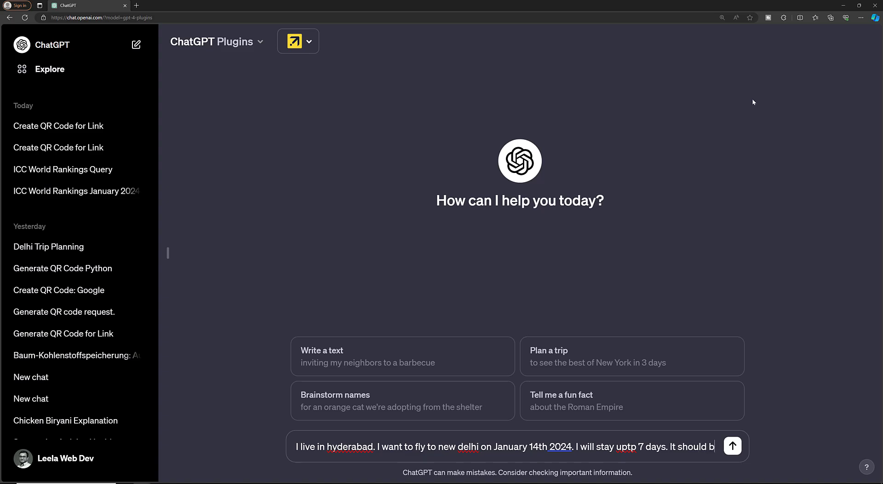
text(e a direct )
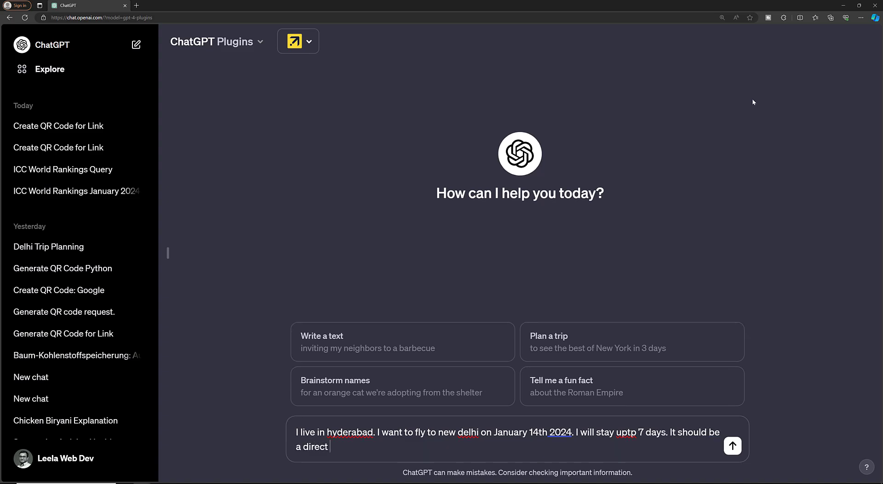
text(flight.)
right_click(630, 439)
click(639, 367)
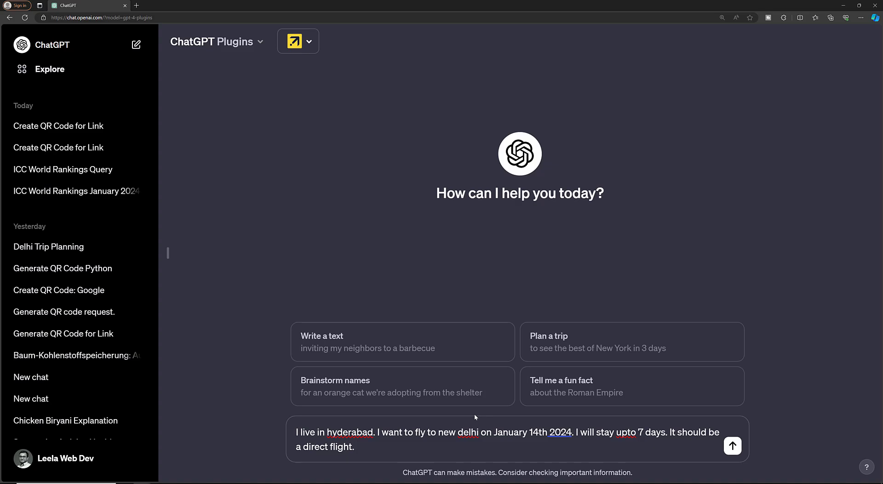
Step: Finish the flight request with "I want flights in afternoon" and send it
text(I want flights in af)
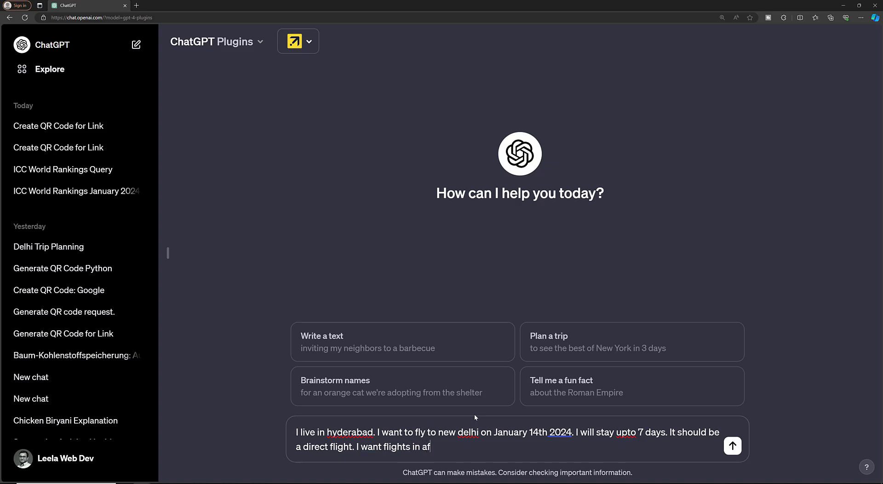
text(ternoon)
key(Return)
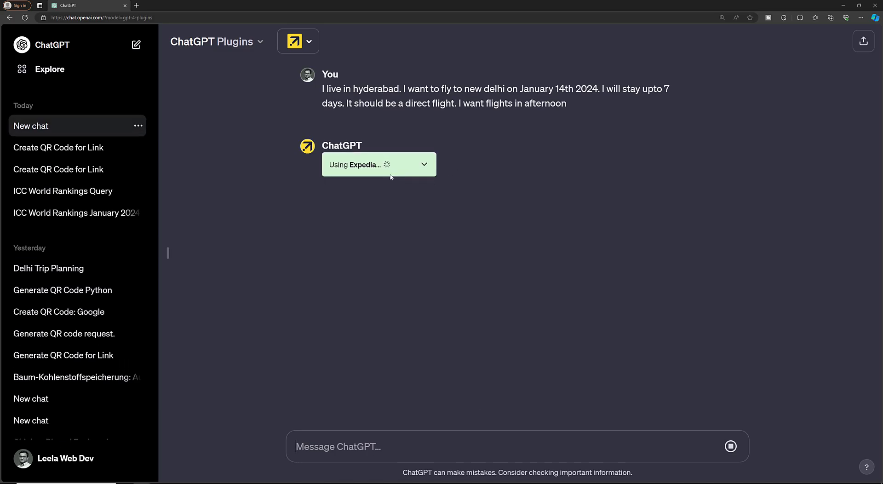
Step: Expand the Expedia plugin details of the first answer and examine the request, the response and the question below them
click(408, 169)
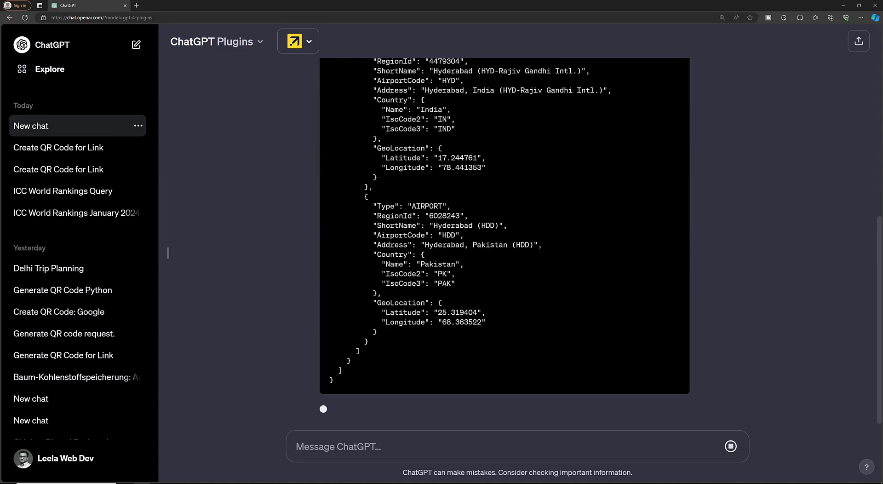
scroll(466, 245, up, 10)
scroll(466, 246, up, 1)
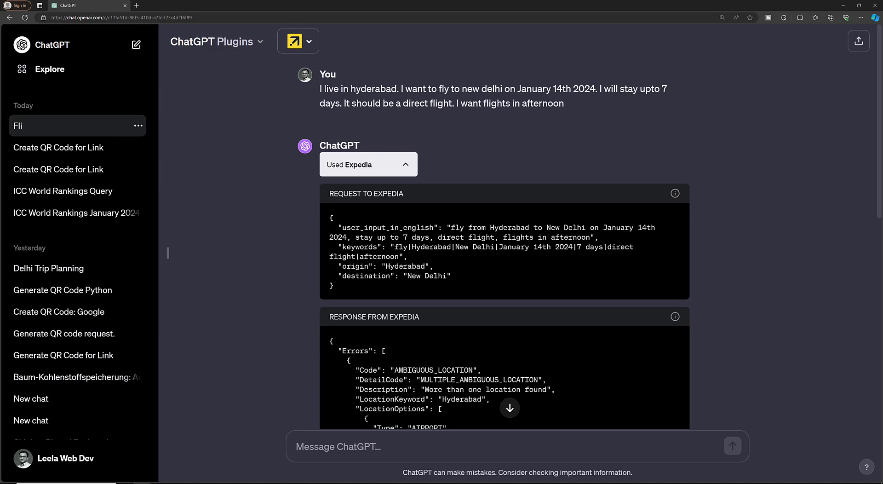
scroll(433, 279, down, 10)
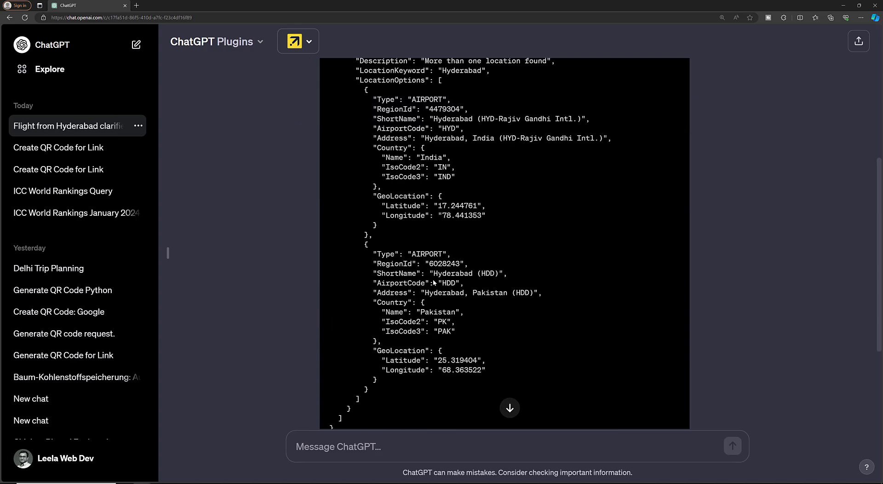
scroll(432, 278, up, 8)
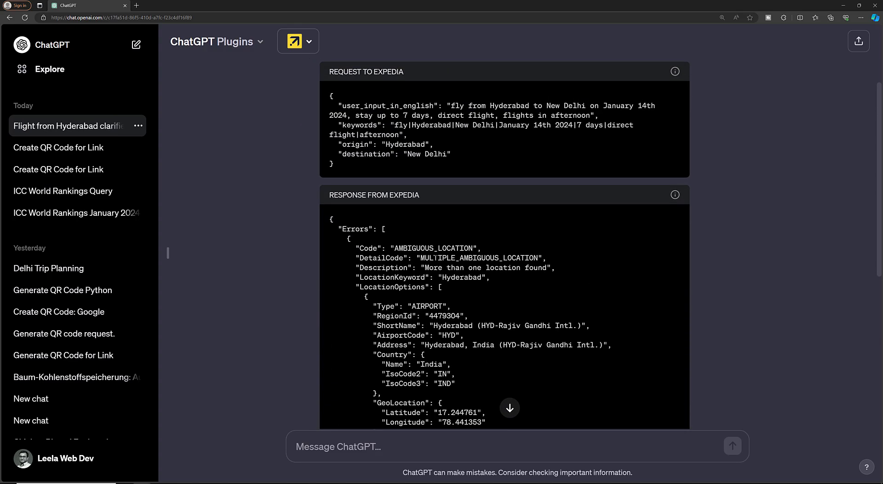
scroll(434, 274, down, 7)
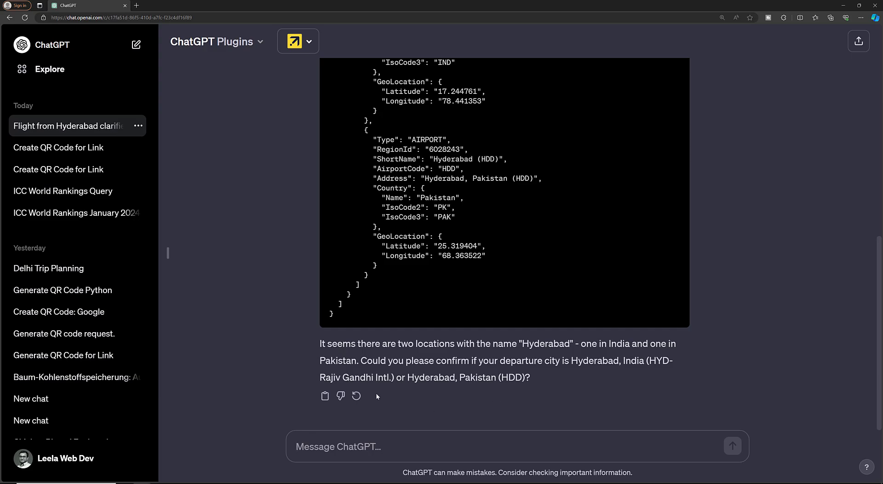
Step: Answer the departure city question by sending "hyderabad india"
text(hyder)
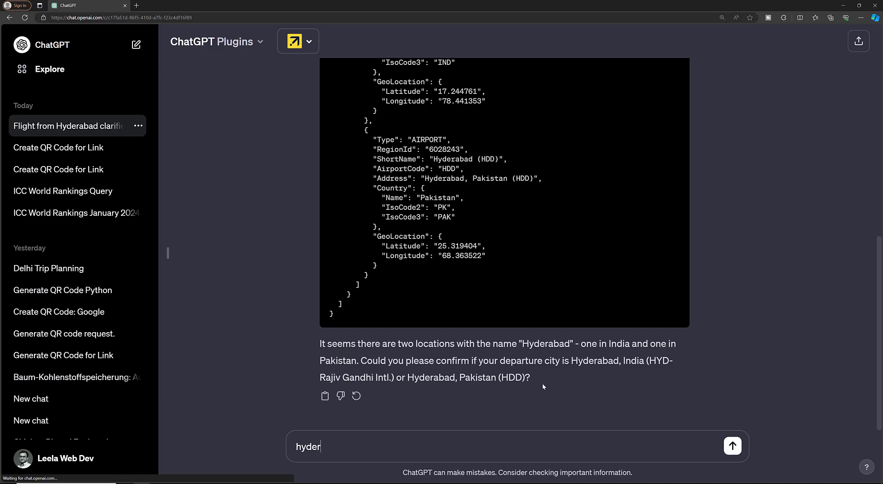
text(abad india)
key(Return)
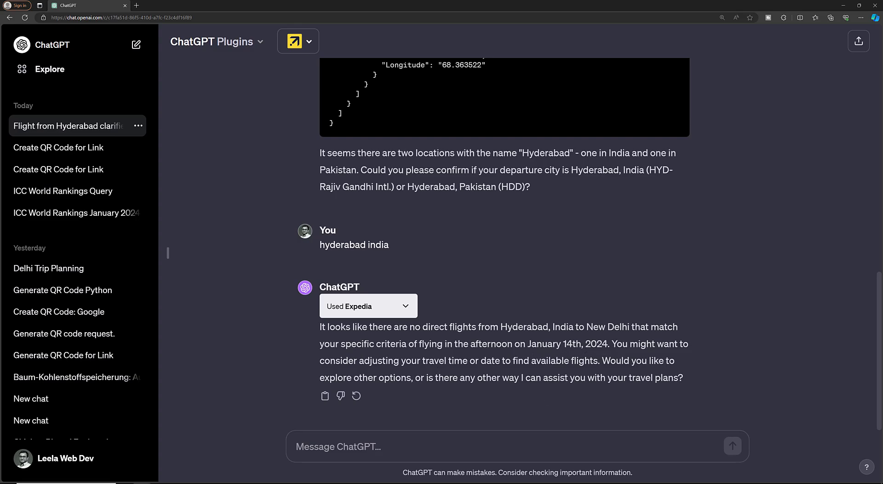
Step: Send "adjust travel time" as the follow-up message about the flight
text(adj)
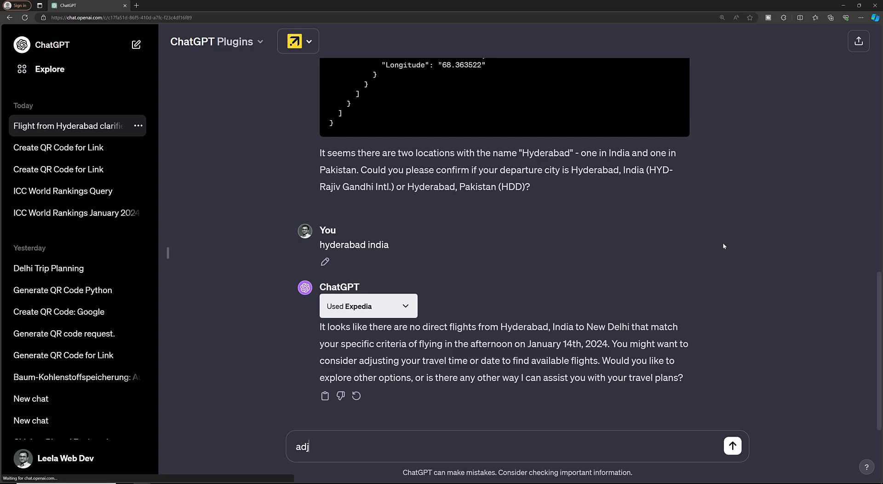
text(ust travel time)
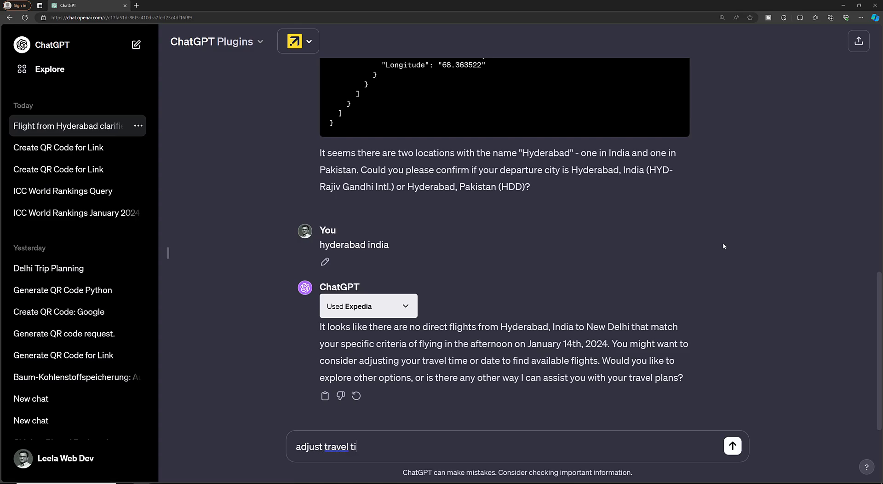
key(Return)
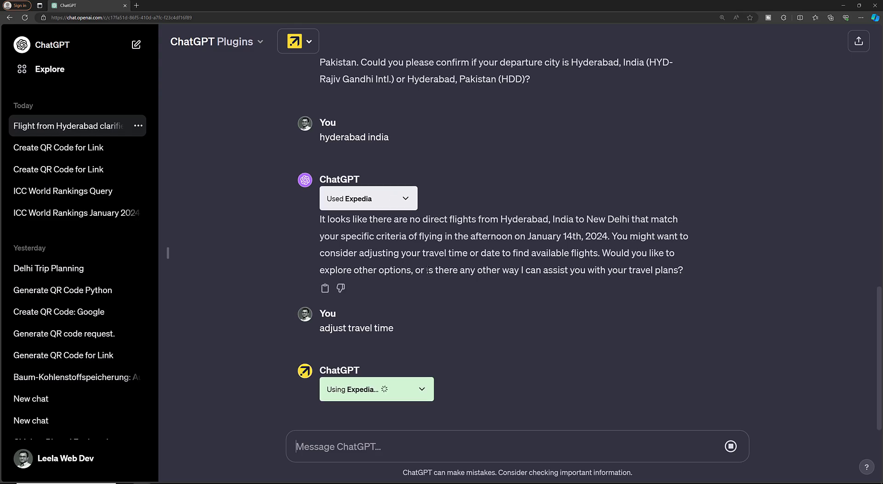
Step: Expand the Expedia details under the "hyderabad india" reply, examine the request and response, and collapse them
click(406, 201)
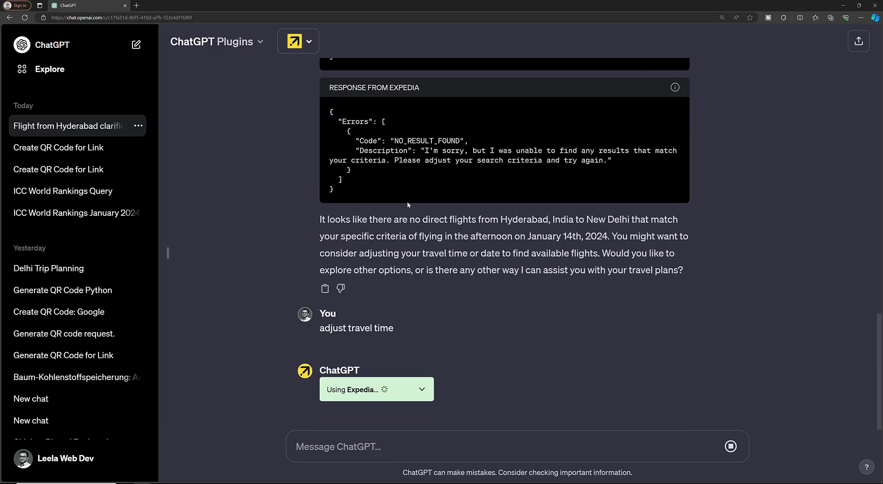
scroll(391, 225, up, 5)
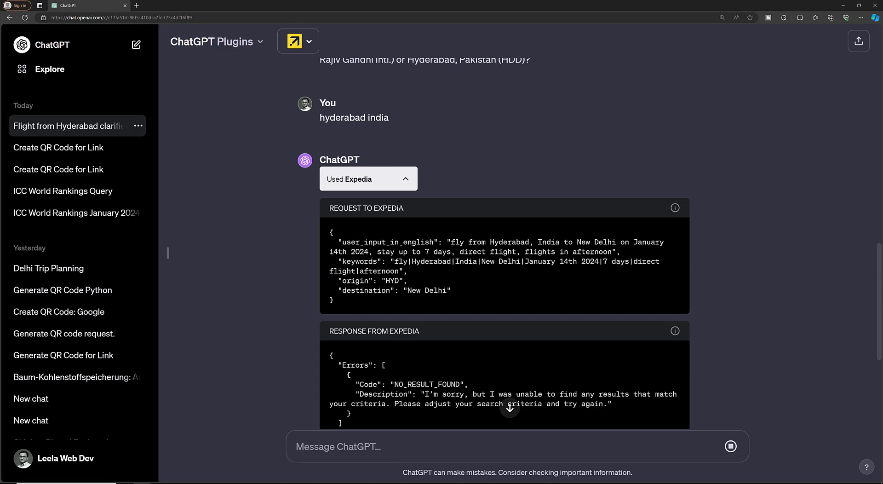
click(401, 180)
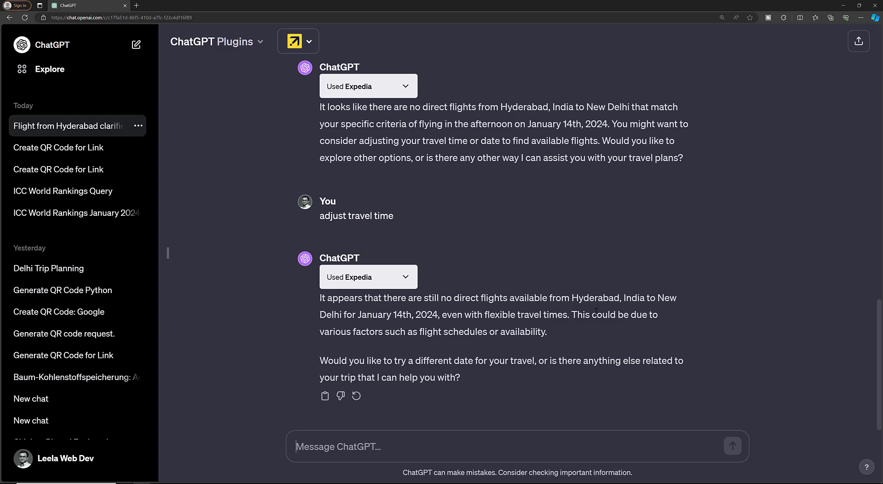
Step: Send "January 12th" as the alternative travel date
text(Jan)
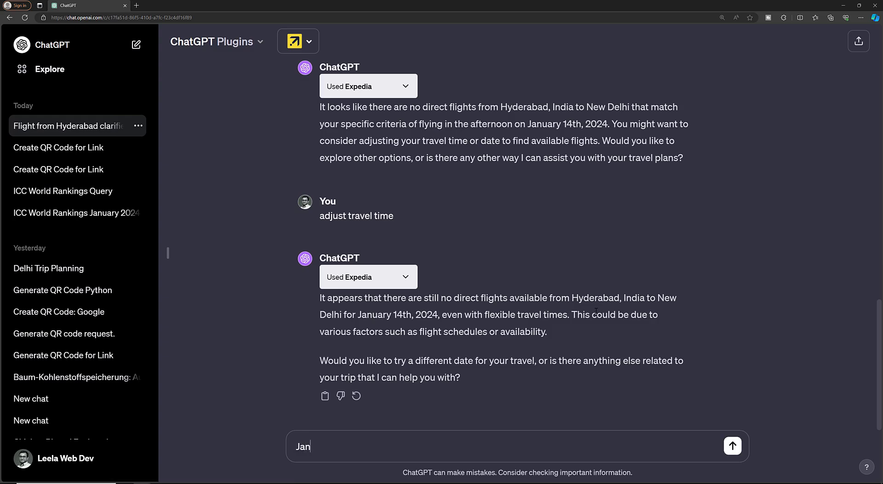
text(uary 12th)
key(Return)
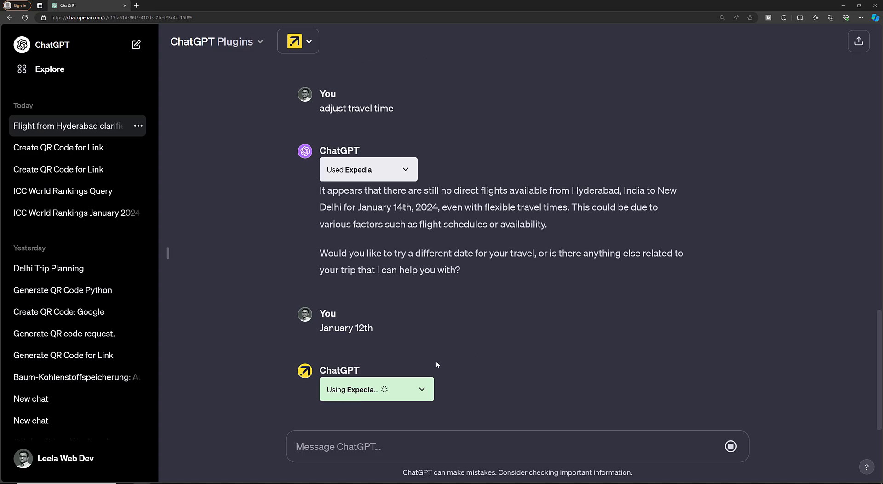
Step: Read the answer for January 12th and go back to the original flight request at the start of the chat
scroll(454, 310, up, 6)
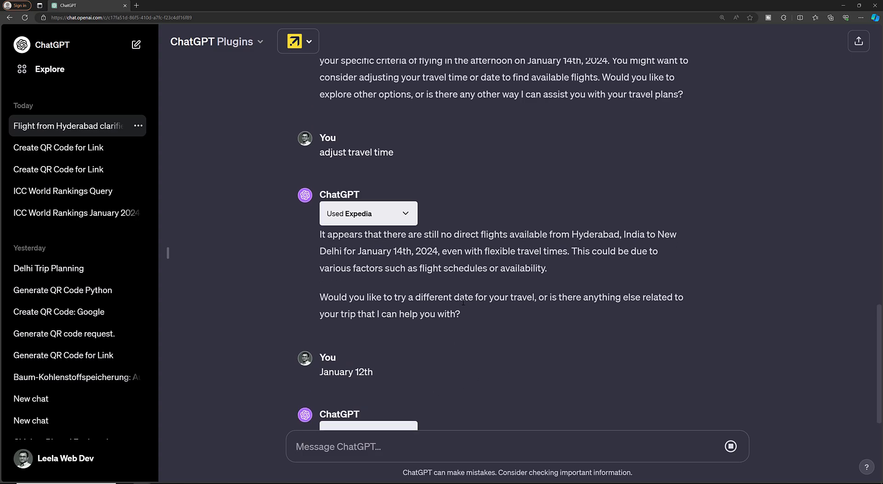
scroll(465, 299, down, 6)
scroll(465, 297, down, 3)
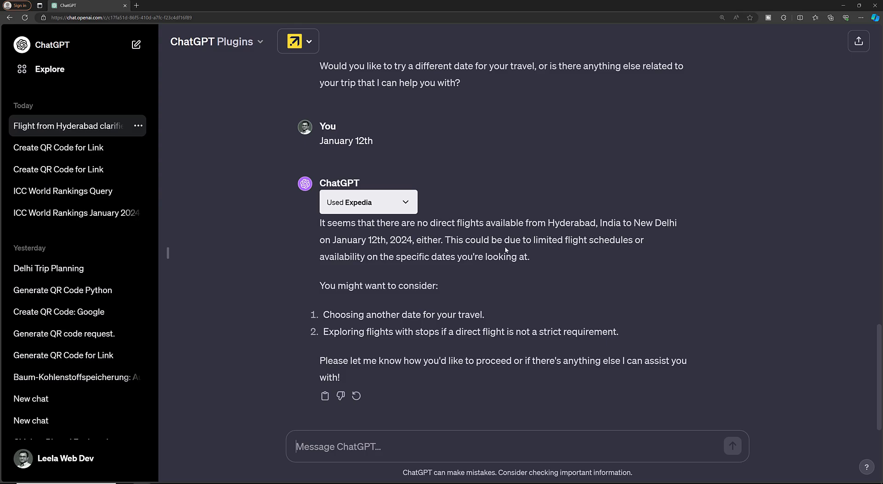
scroll(506, 254, up, 15)
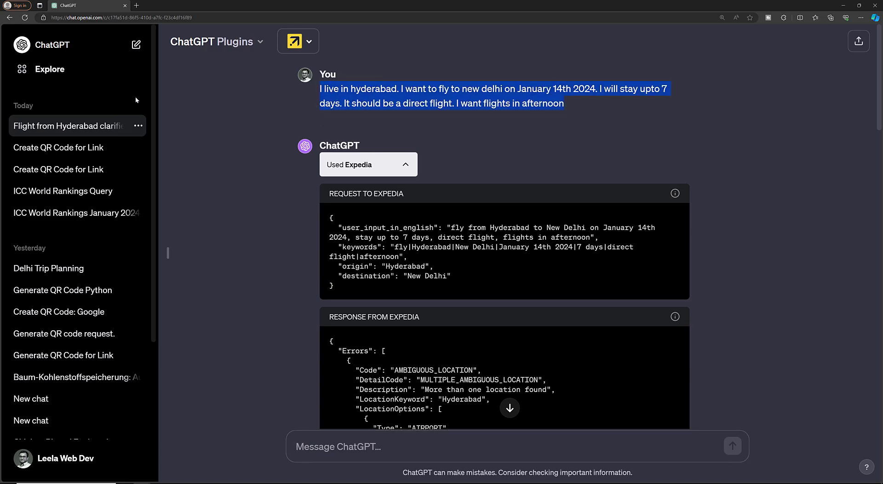
Step: Start a new chat, reuse the original Hyderabad to New Delhi request as the message, and remove its direct flight sentence
click(69, 44)
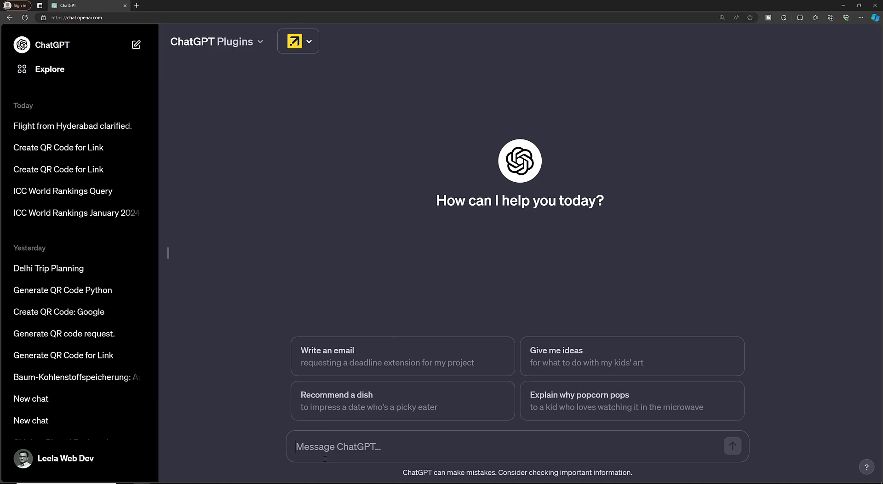
text(I live in hyderabad. I want to fly to new delhi on January 14th 2024. I will stay upto 7 days. It should be a direct flight. I want flights in afternoon)
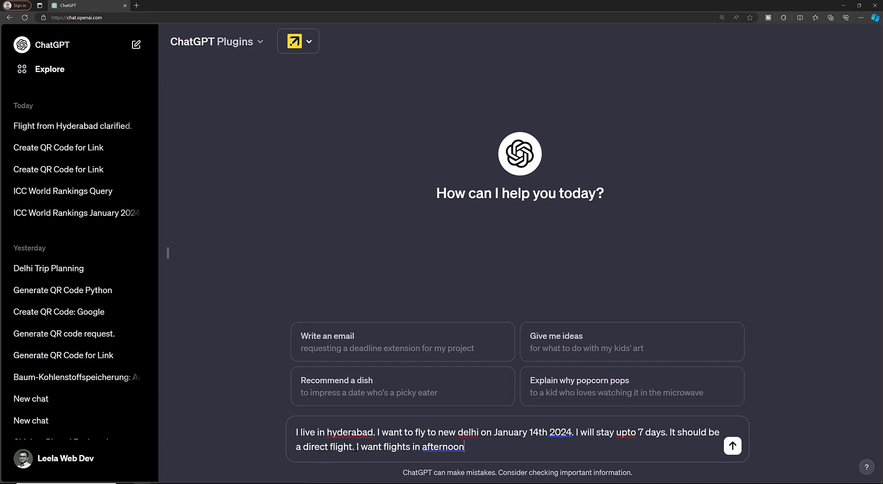
shift+click(668, 431)
key(BackSpace)
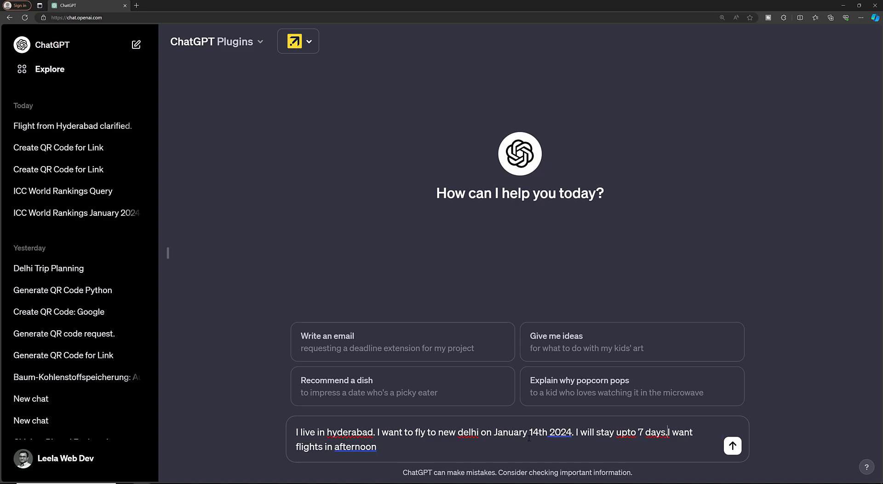
Step: Change the draft's travel date to January 24th 2024, add ", india" after hyderabad, and send the request
key(BackSpace)
text(2)
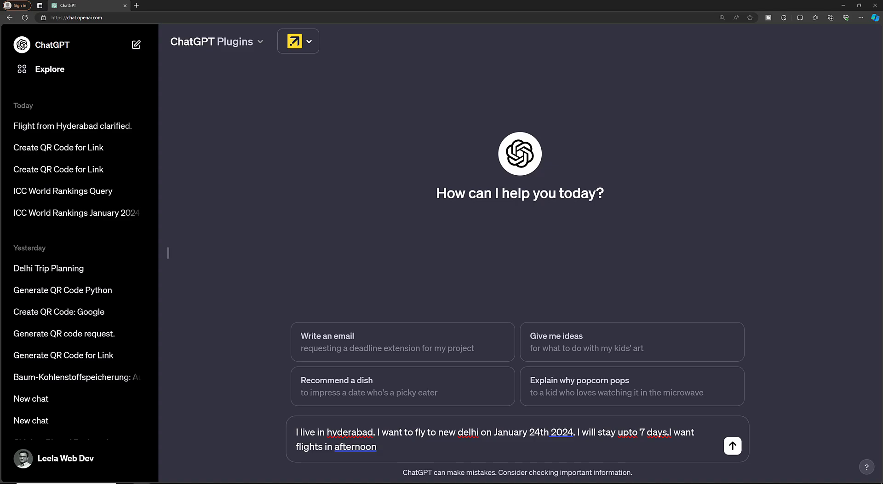
click(374, 434)
text(, india)
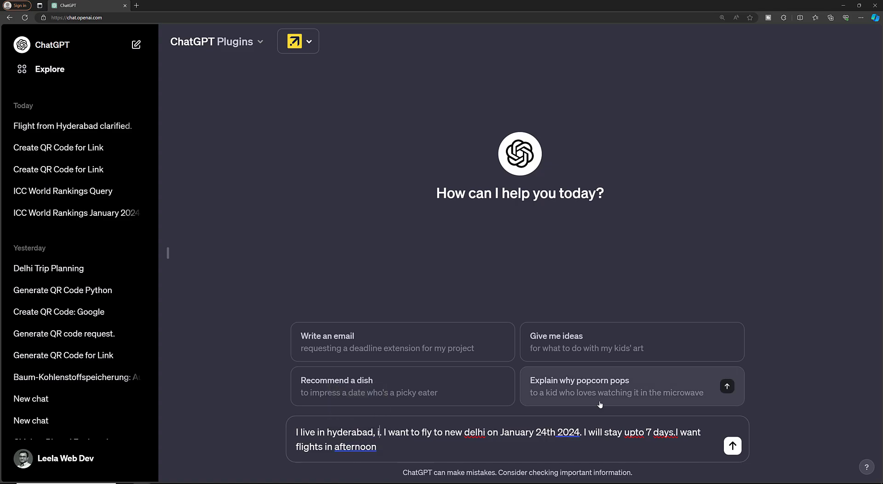
key(Return)
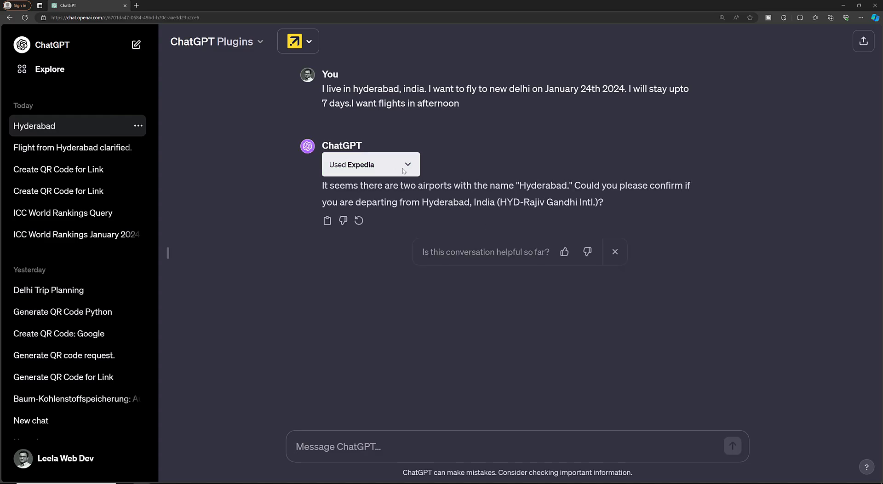
Step: Reply with the airport name "HYD-Rajiv Gandhi Intl" copied from the confirmation question
drag(500, 202, 595, 200)
key(ctrl+c)
click(324, 447)
key(ctrl+v)
key(Return)
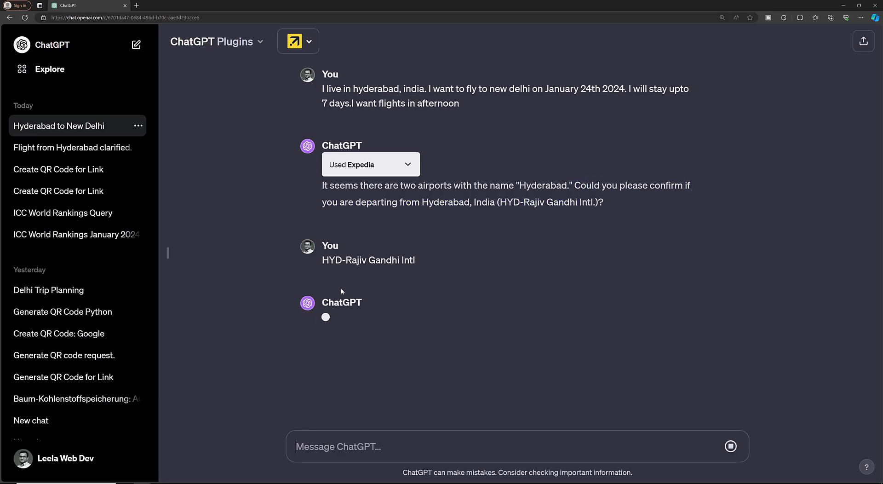
Step: Expand the Expedia details under the first reply, examine the request and response, and read the answer for the confirmed airport
click(407, 166)
scroll(443, 263, up, 6)
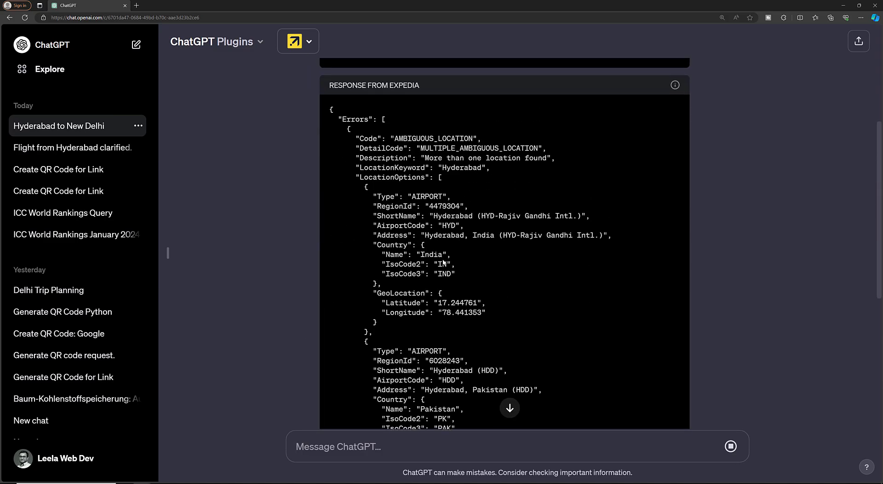
scroll(442, 276, up, 5)
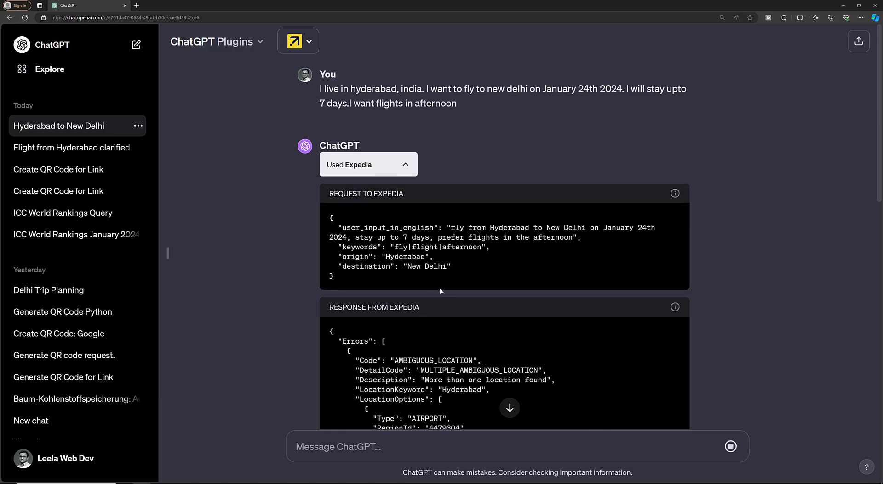
scroll(440, 288, down, 6)
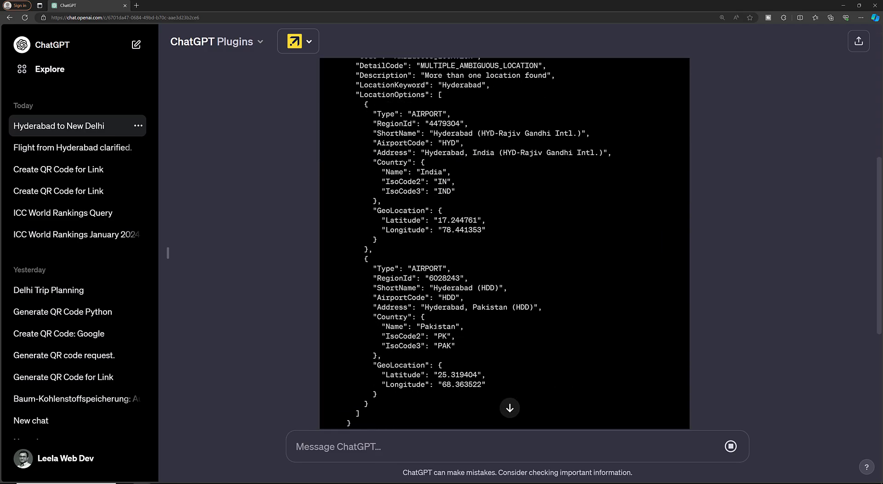
scroll(444, 311, up, 1)
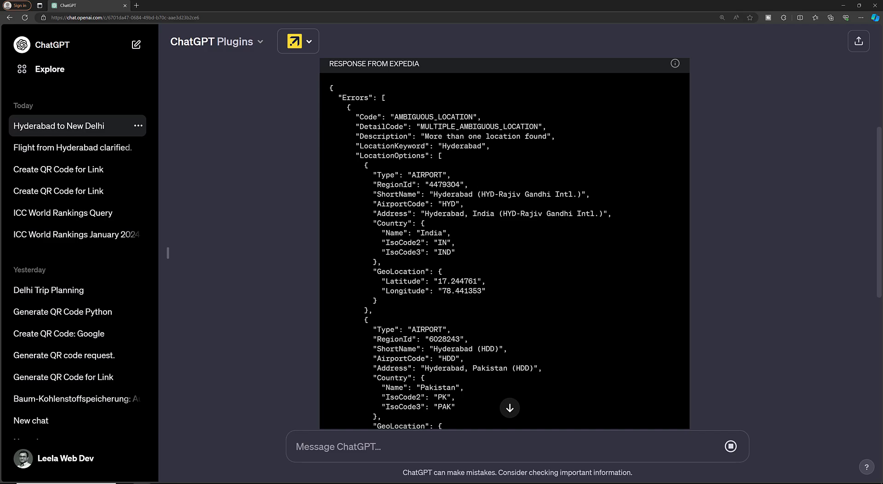
scroll(505, 244, up, 2)
scroll(419, 255, up, 2)
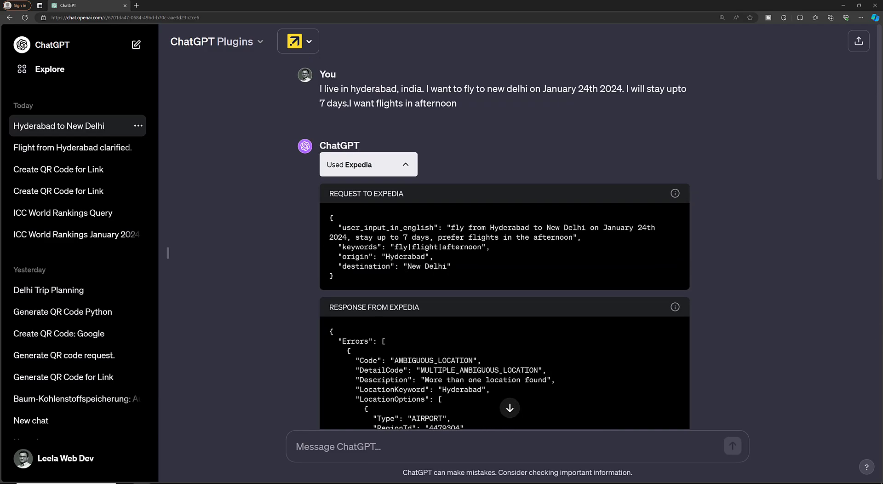
scroll(398, 266, down, 10)
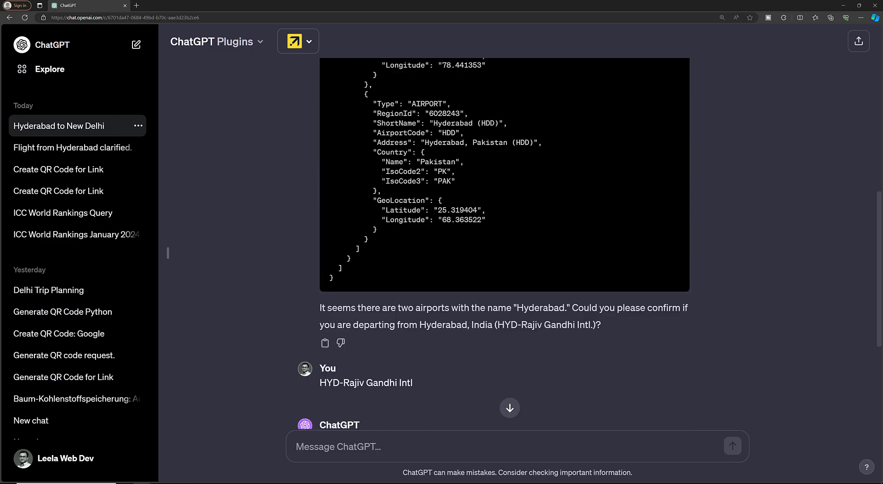
scroll(401, 264, down, 2)
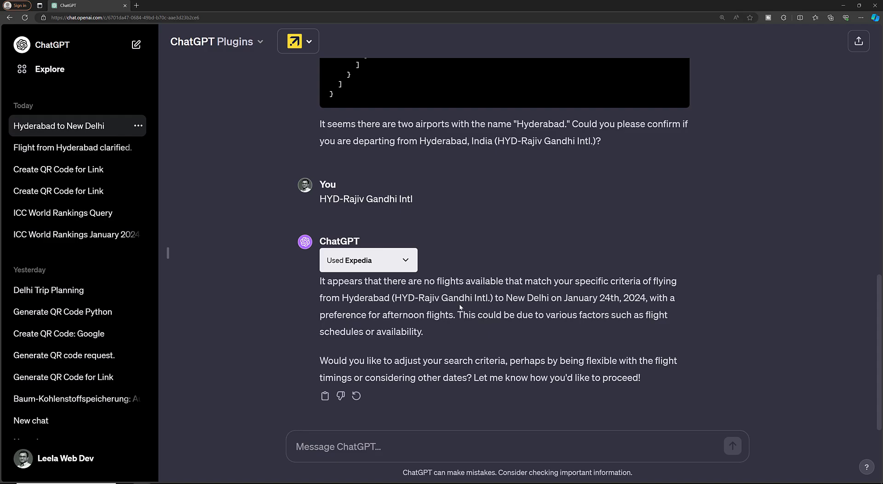
Step: Reuse the chat's opening January 24th flight request as the text of a new message
scroll(415, 299, up, 12)
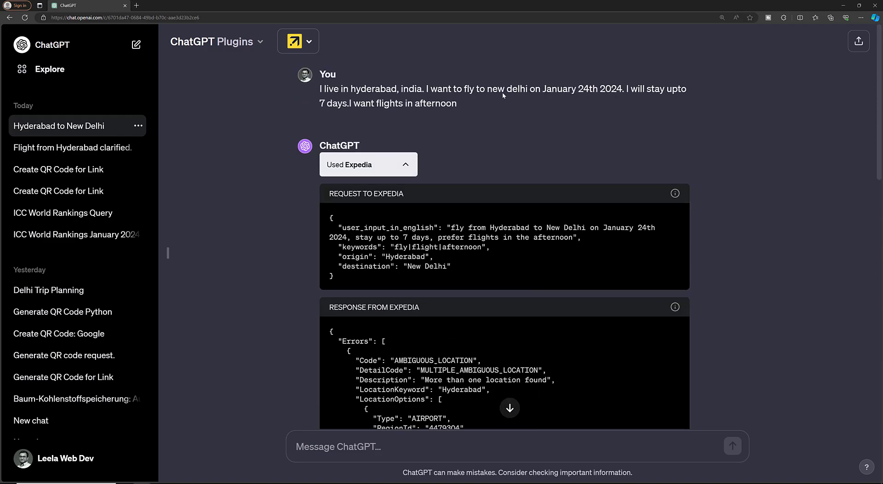
drag(473, 106, 326, 92)
scroll(565, 201, down, 15)
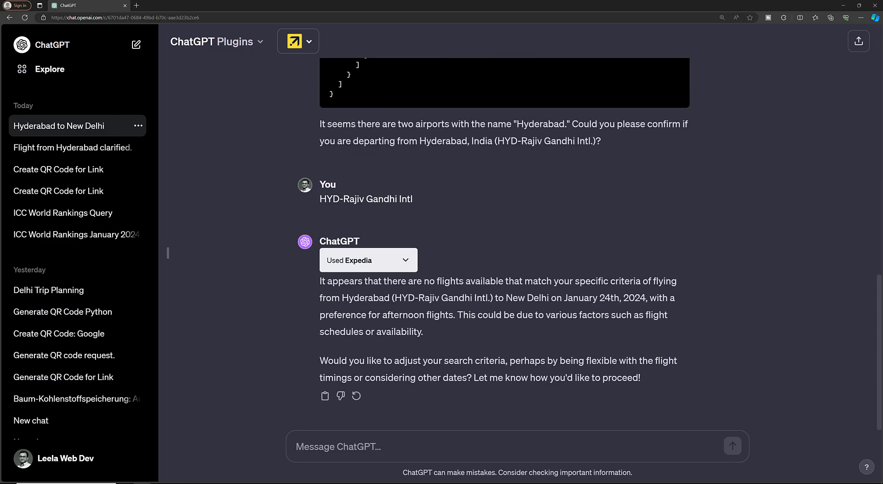
click(500, 444)
text(I live in hyderabad, india. I want to fly to new delhi on January 24th 2024. I will stay upto 7 days.I want flights in afternoon)
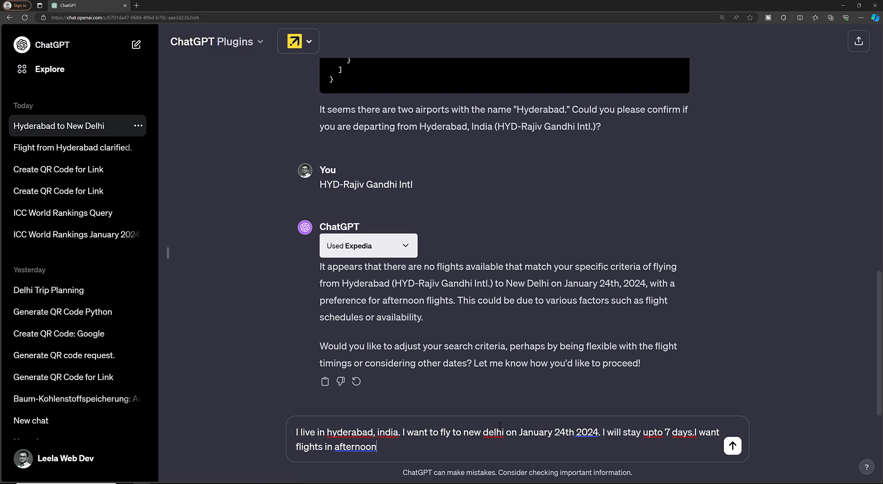
Step: Replace the destination new delhi with "mumbai" in the drafted request and send it
key(BackSpace)
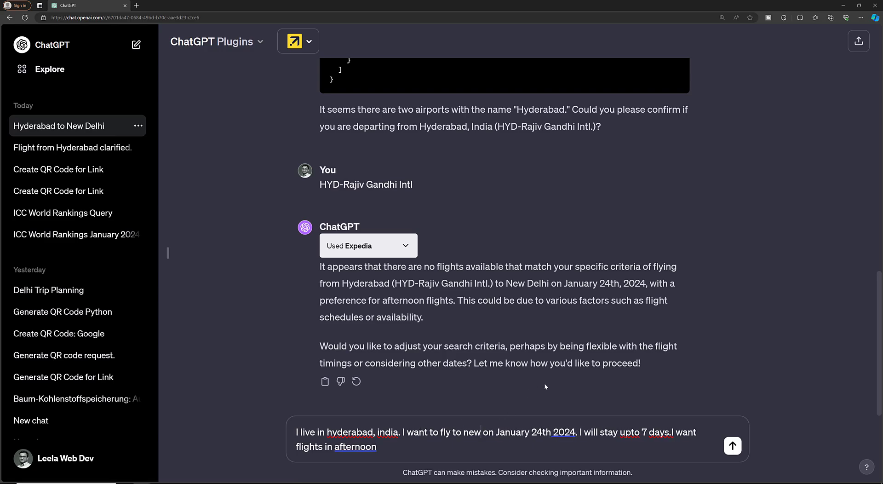
key(BackSpace)
key(BackSpace)
key(BackSpace)
text(mumbai)
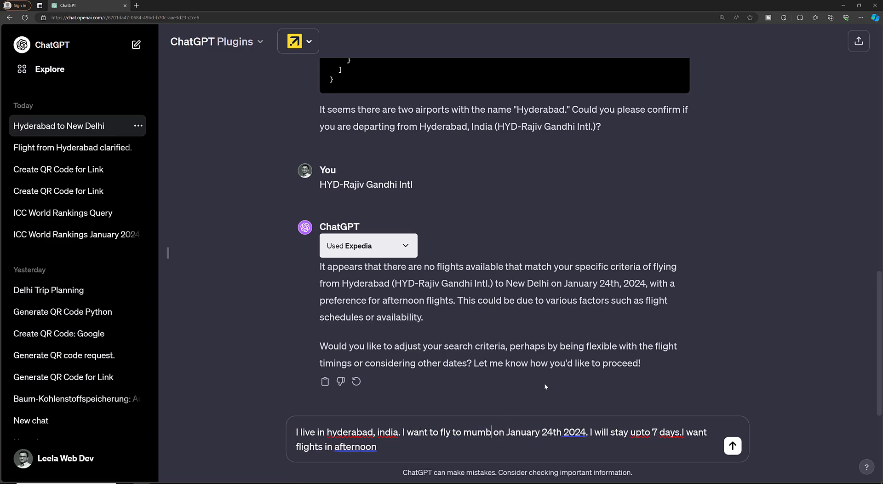
key(Return)
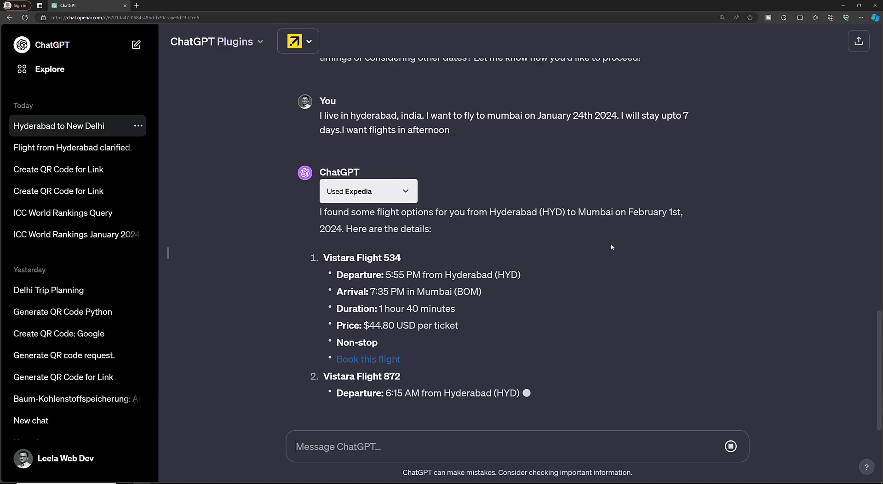
Step: Read the Hyderabad to Mumbai flight options, checking departure times, prices, the closing note and the Expedia cards
scroll(549, 276, up, 1)
scroll(549, 276, up, 2)
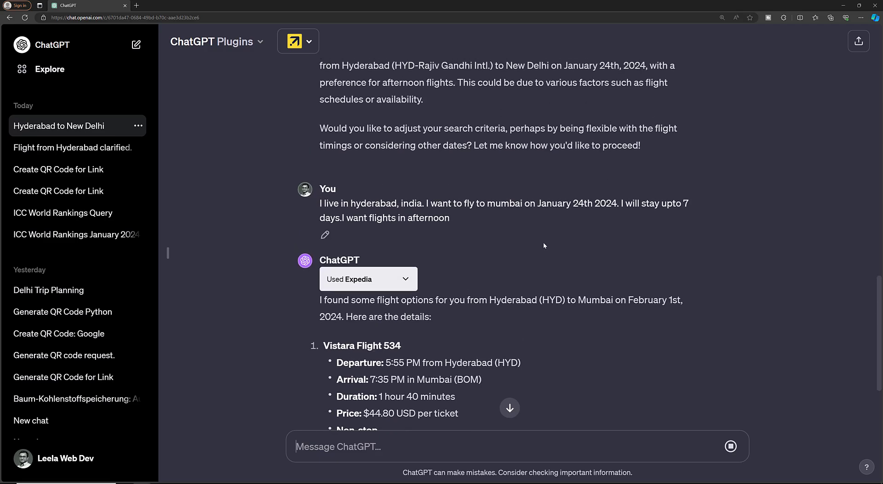
scroll(517, 253, down, 4)
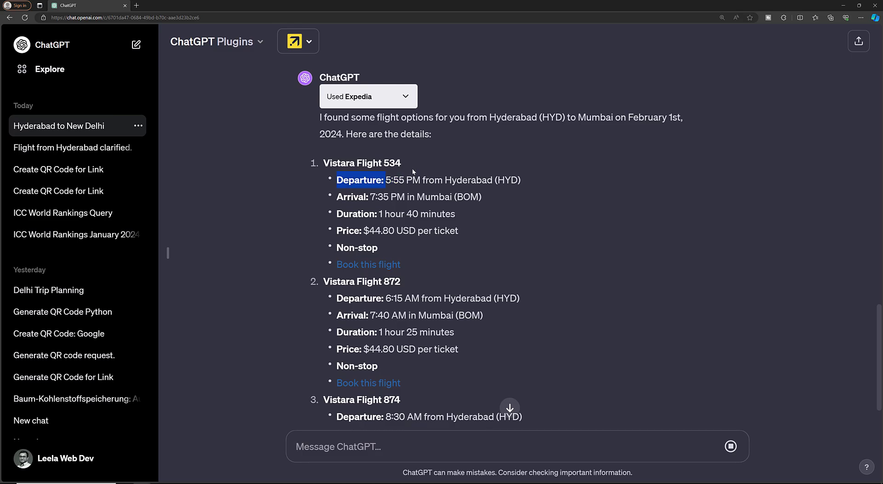
drag(386, 180, 422, 179)
scroll(451, 292, down, 1)
scroll(437, 243, down, 3)
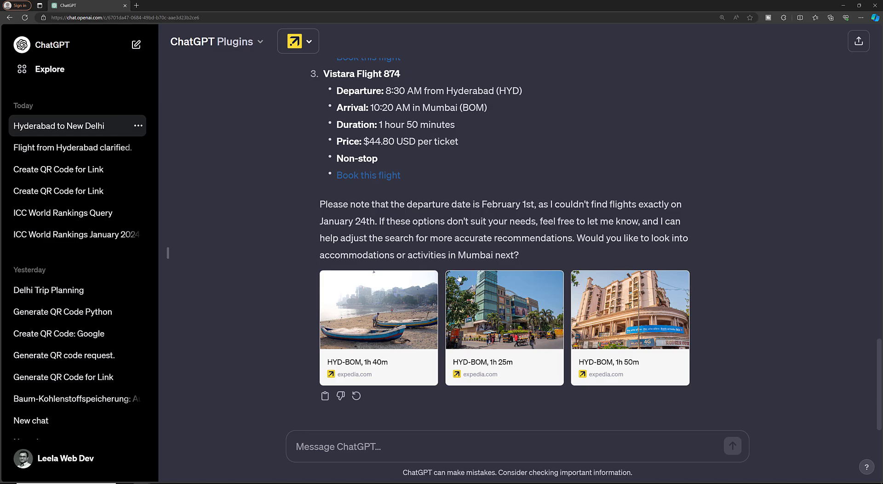
scroll(484, 261, up, 4)
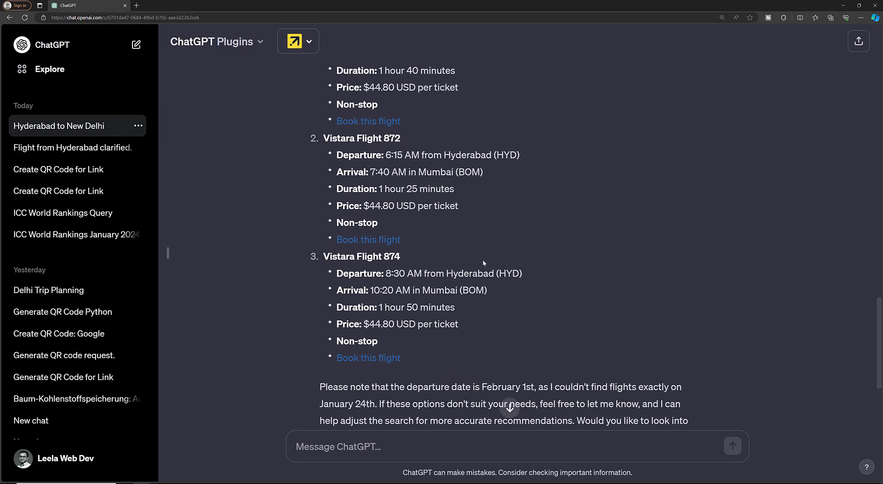
scroll(483, 261, up, 3)
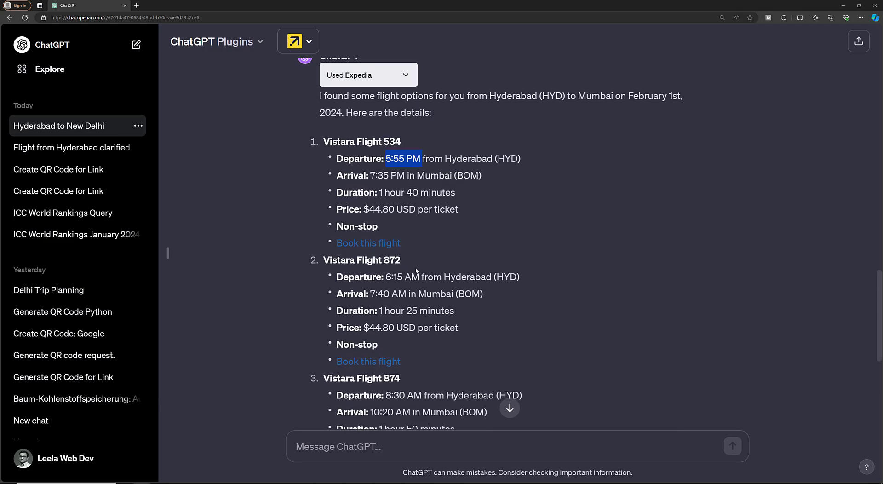
scroll(408, 230, up, 4)
scroll(407, 239, down, 10)
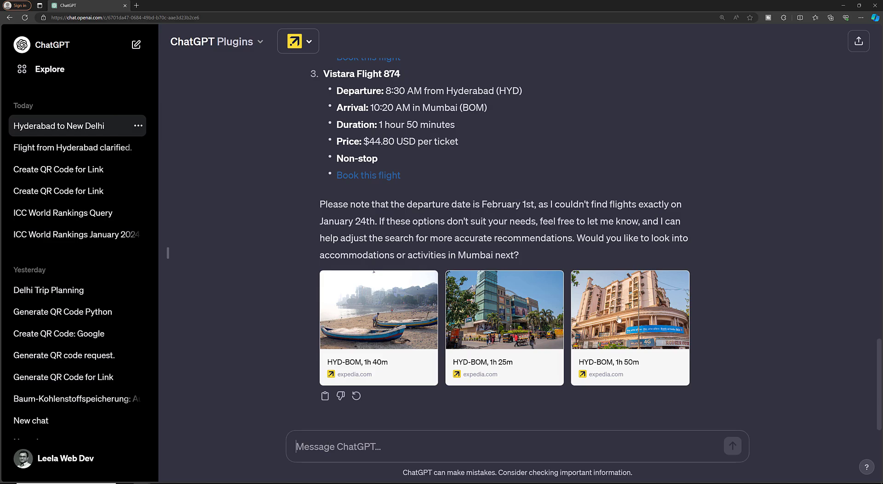
Step: Send "i want return flight" as the follow-up message
text(i want )
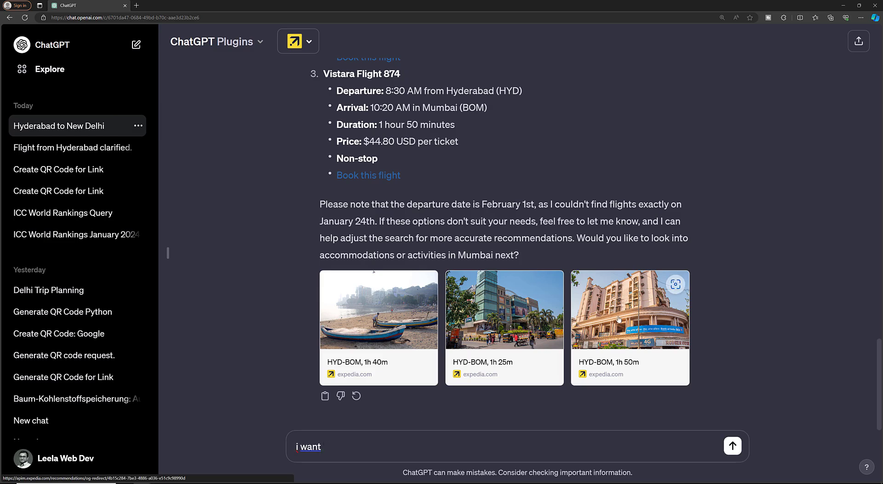
text(return flight)
key(Return)
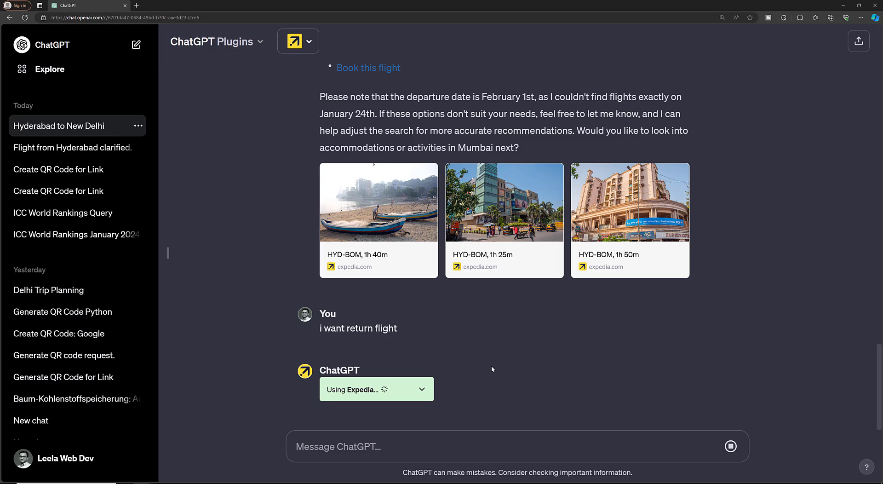
Step: Review the outbound and return flight options, view the booking page for Vistara Flight 869 on Expedia, and return to the chat
scroll(492, 368, up, 3)
scroll(492, 369, up, 3)
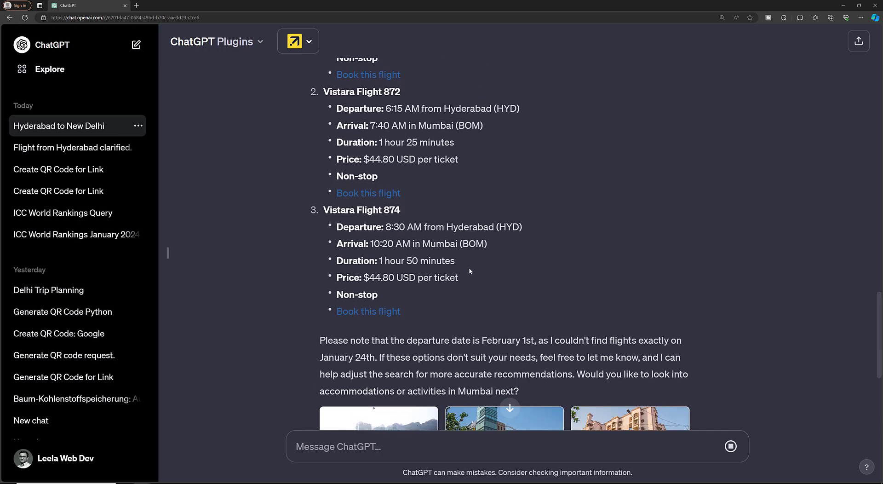
scroll(468, 266, down, 6)
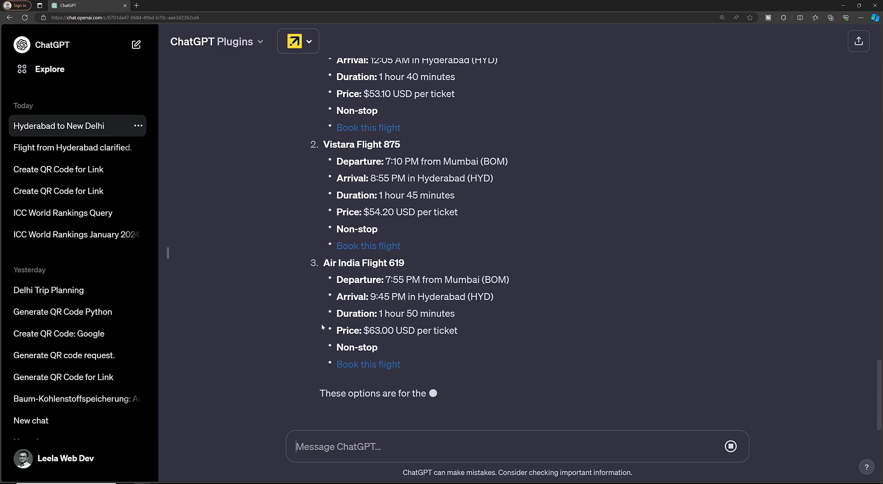
scroll(361, 209, up, 2)
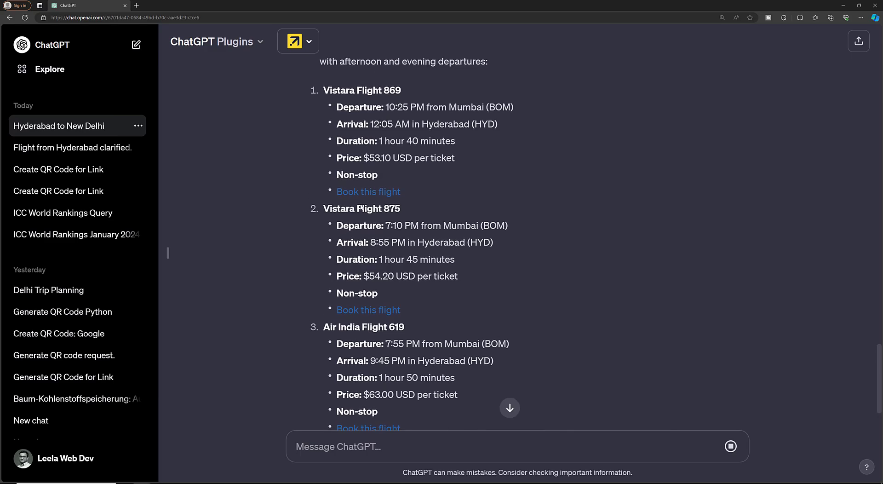
click(368, 193)
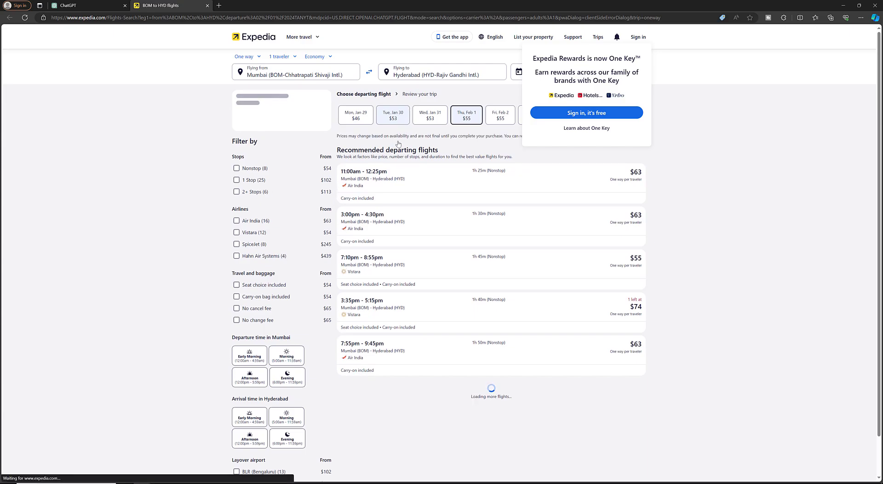
click(105, 3)
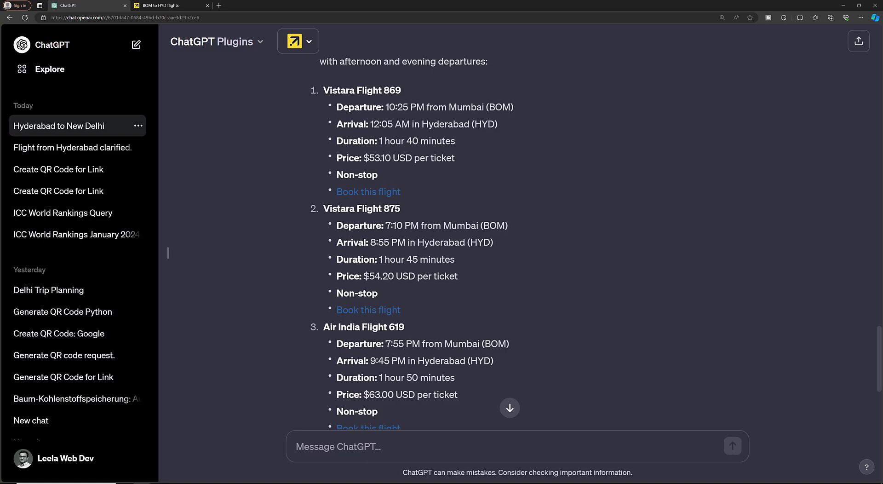
Step: Examine the price of Vistara Flight 875, the remaining return options and their Expedia cards, and revisit the outbound flight answer
drag(364, 276, 395, 277)
click(604, 269)
scroll(506, 309, down, 5)
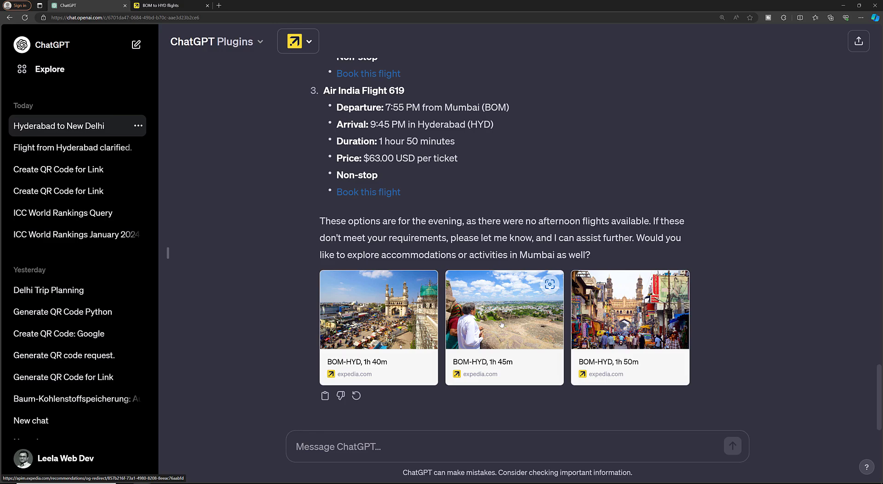
scroll(502, 325, up, 15)
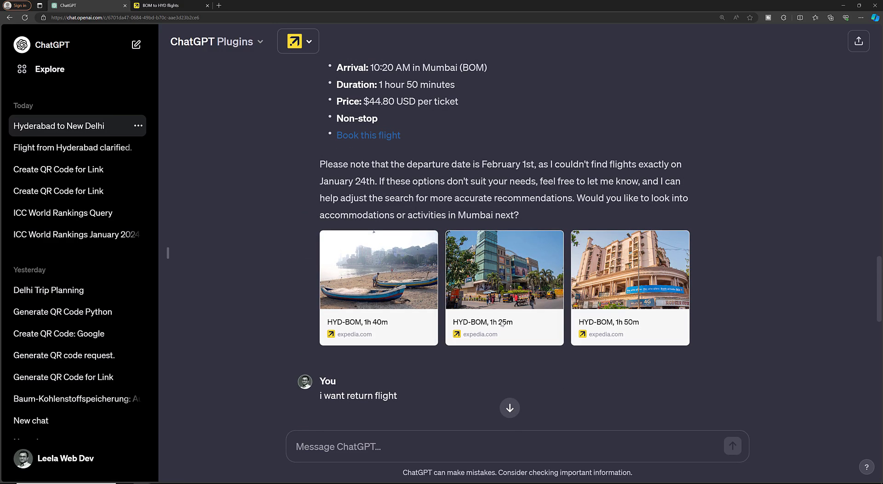
Step: Start a new chat with the Plugins model and ask "what is current icc world rankings?"
scroll(501, 323, up, 20)
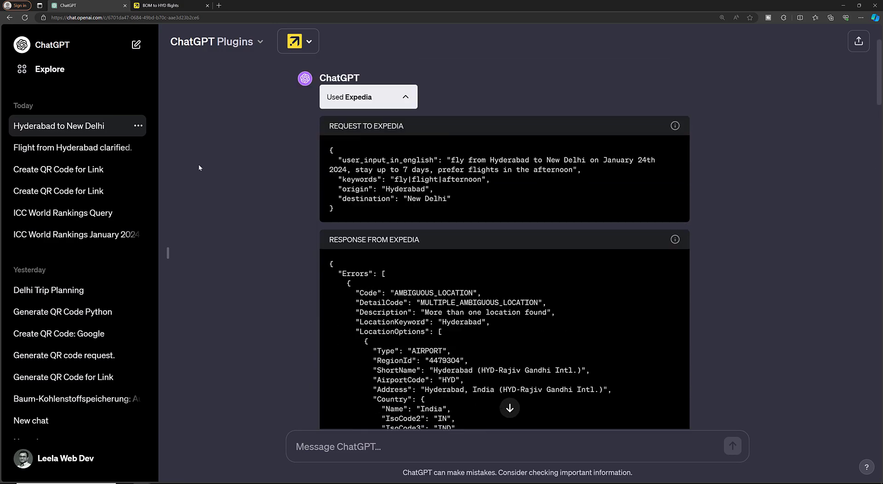
scroll(199, 167, up, 2)
click(99, 51)
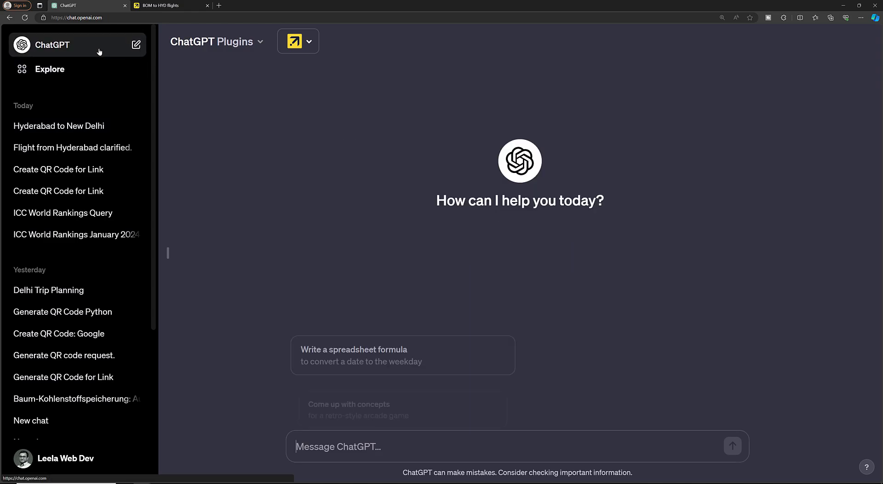
text(w)
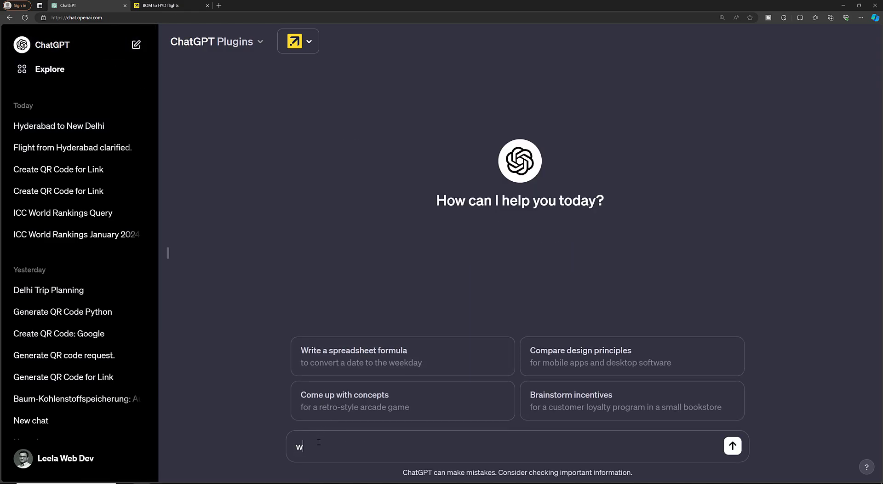
text(hat is current icc world )
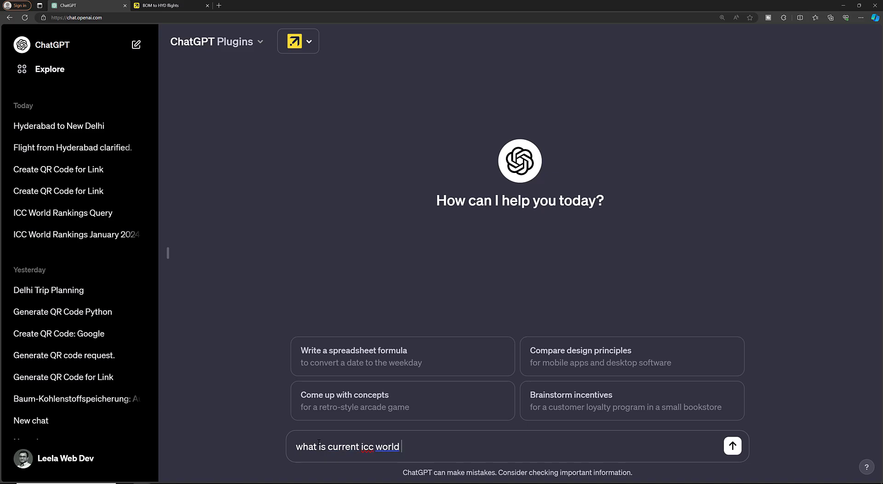
text(rankings?)
key(Return)
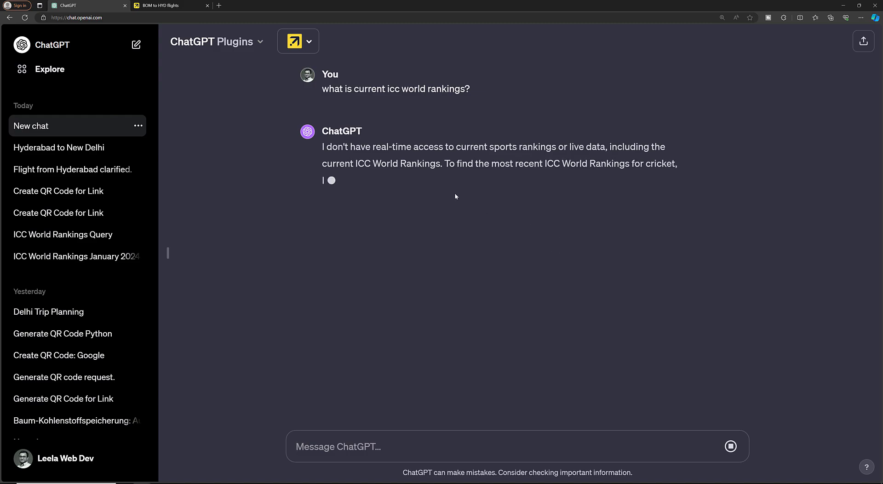
Step: Switch the model to GPT-4 and send the question "current icc world rankings?" in the new chat
click(245, 41)
click(310, 90)
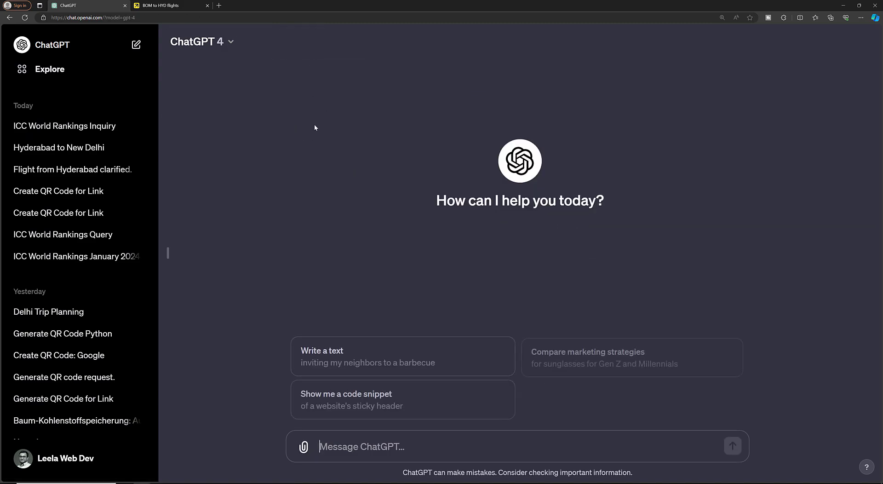
text(cur)
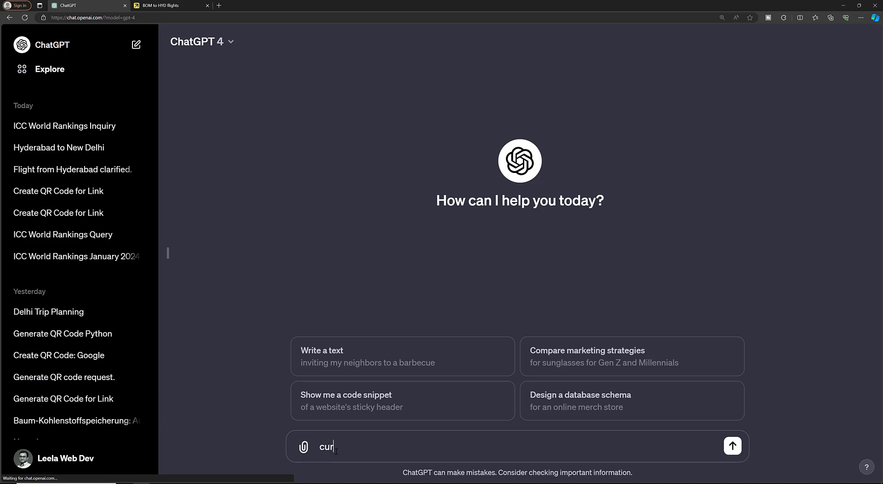
text(rent icc worl)
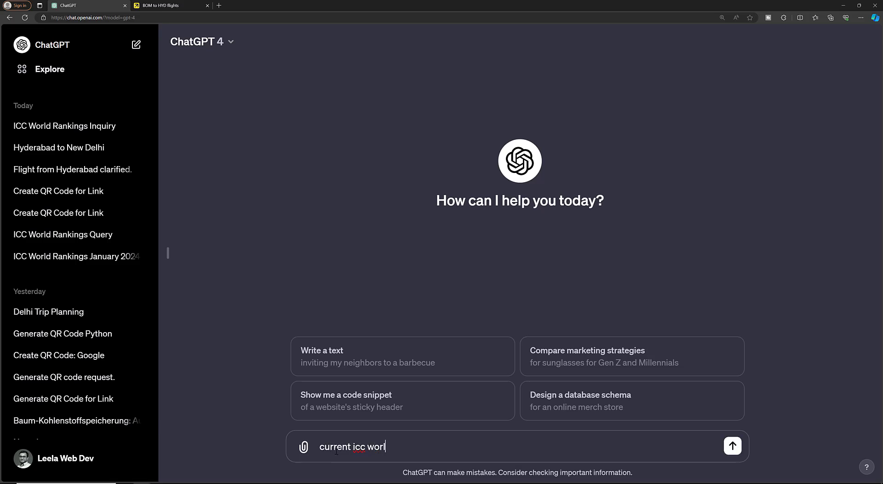
text(d rankings?)
key(Return)
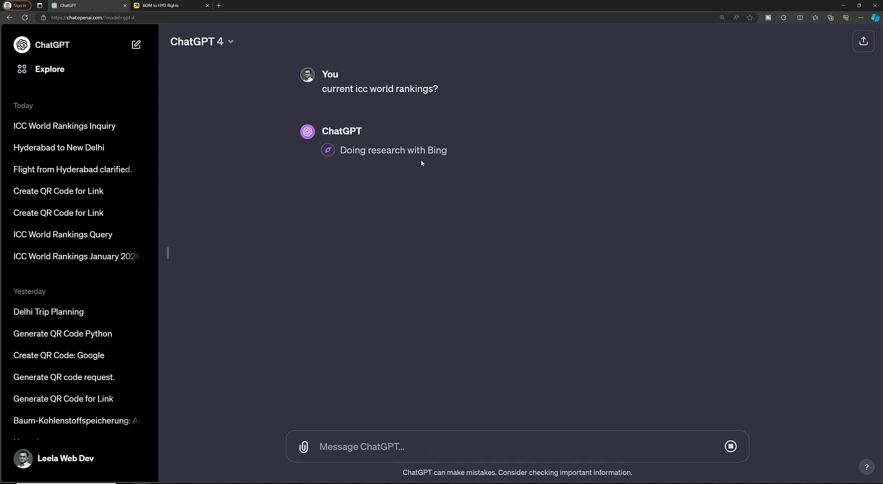